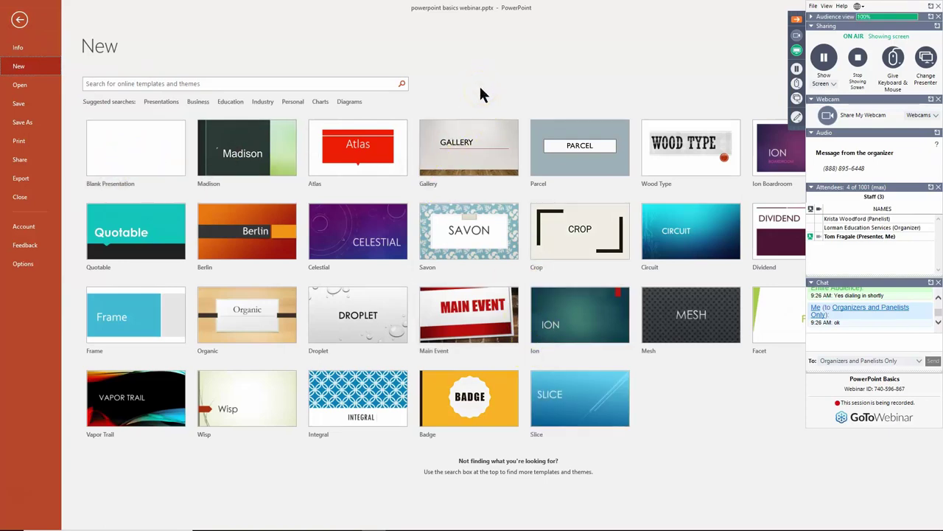
Create a new blank presentation.
{"action": "left_click", "coordinate": [135, 150]}
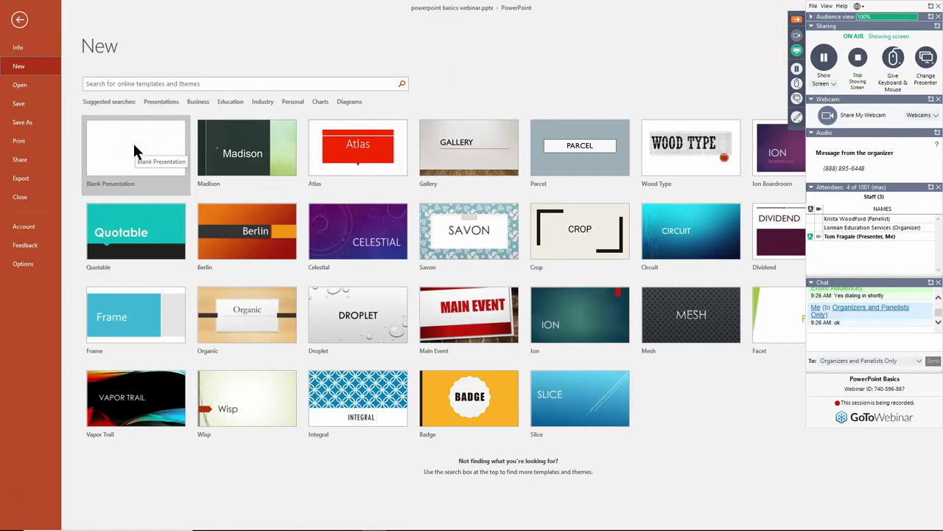
{"action": "left_click", "coordinate": [133, 153]}
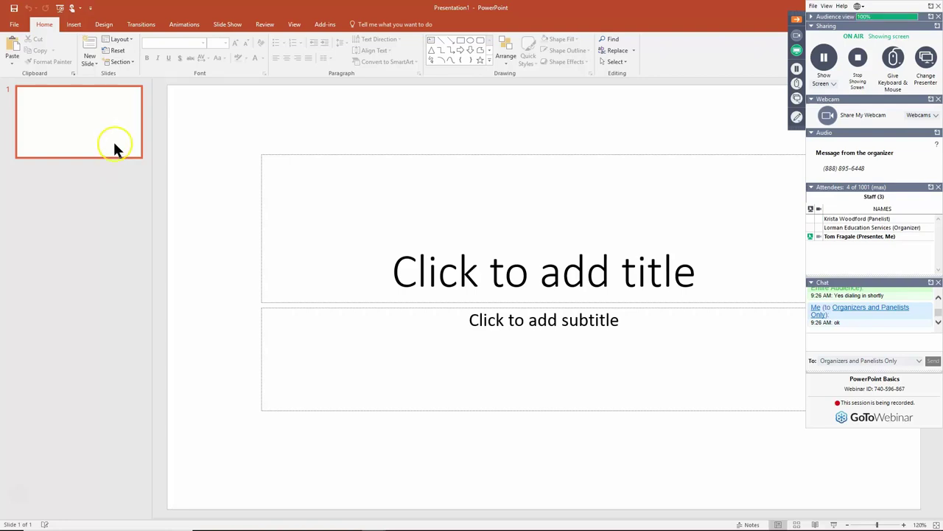
Look through the available insert, design, transition and animation commands for the new presentation.
{"action": "left_click", "coordinate": [73, 25]}
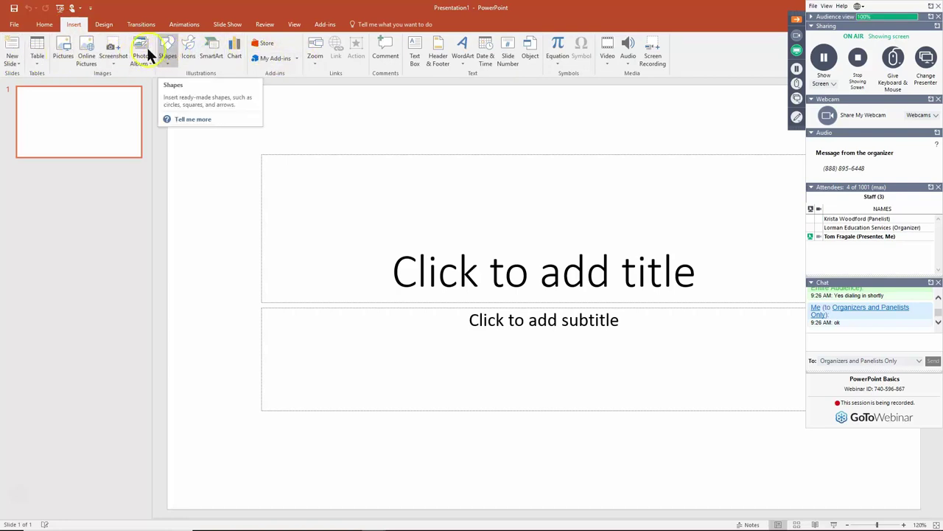
{"action": "left_click", "coordinate": [106, 27]}
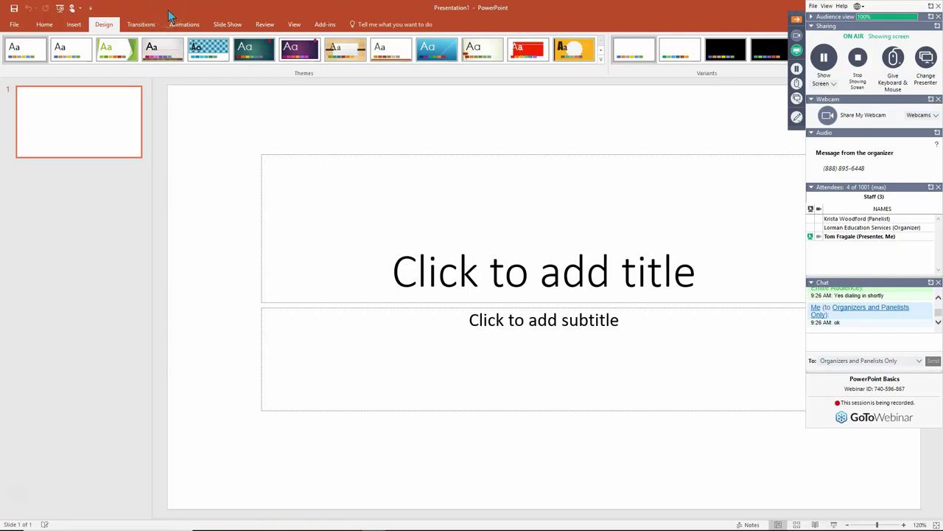
{"action": "left_click", "coordinate": [74, 25]}
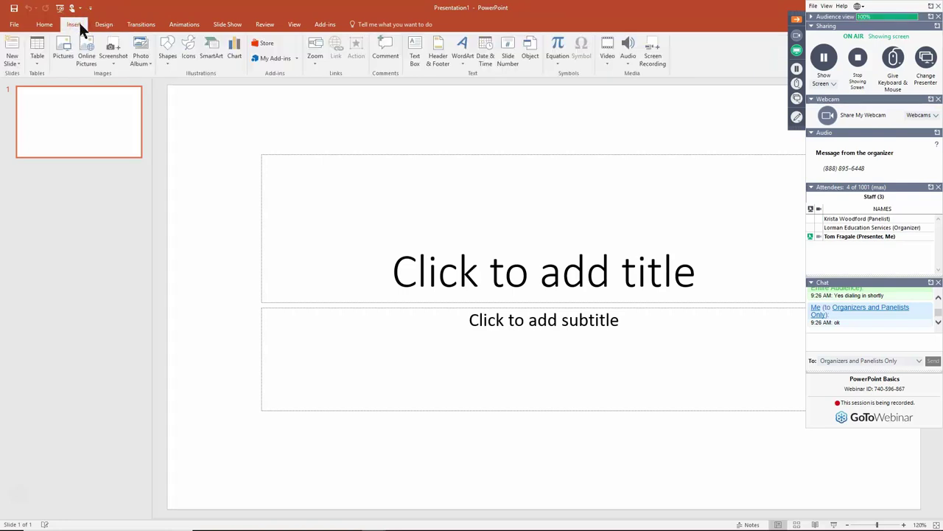
{"action": "left_click", "coordinate": [102, 24]}
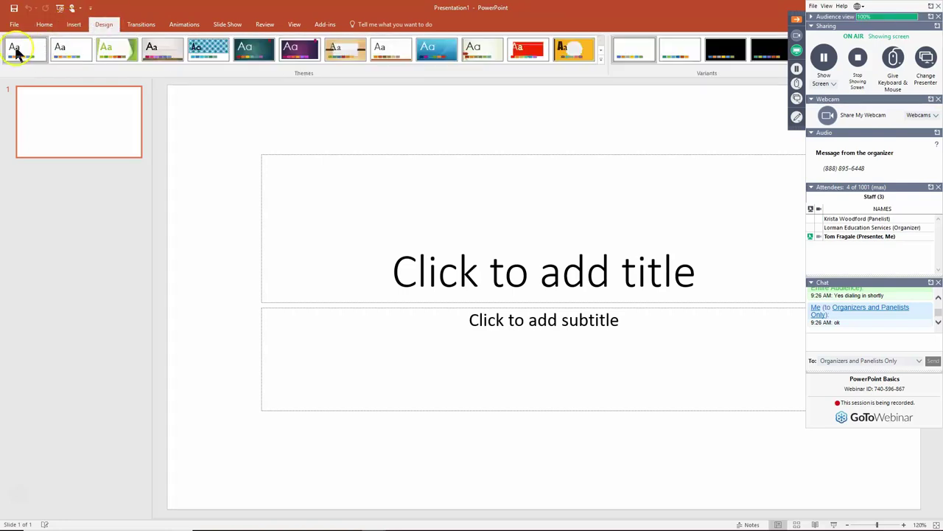
{"action": "left_click", "coordinate": [146, 30]}
{"action": "left_click", "coordinate": [246, 95]}
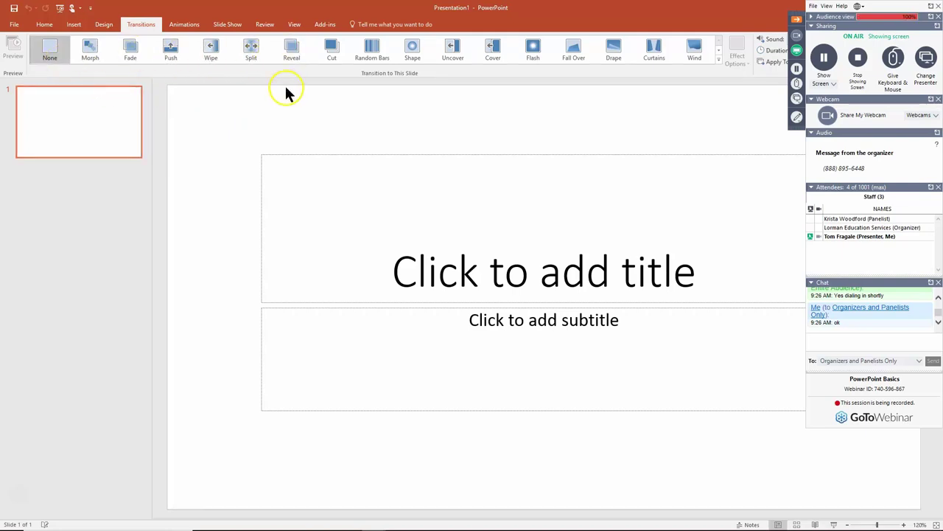
{"action": "left_click", "coordinate": [183, 26]}
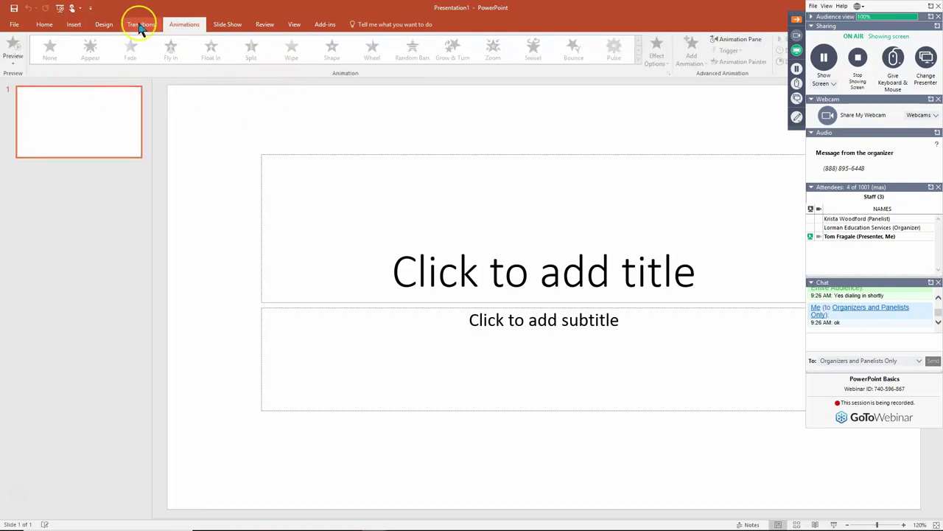
{"action": "left_click", "coordinate": [103, 25]}
{"action": "left_click", "coordinate": [68, 25]}
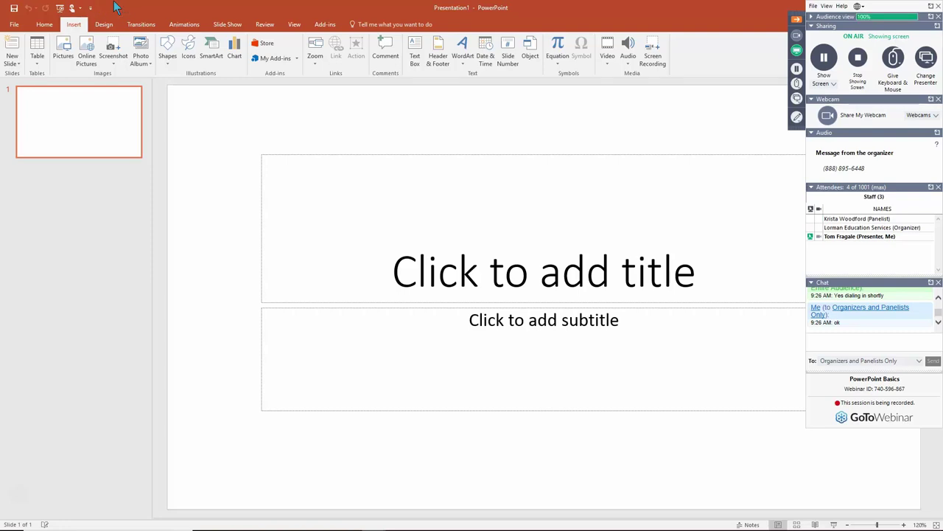
Magnify the screen and add the Open command to the Quick Access Toolbar.
{"action": "key", "text": "super+plus"}
{"action": "key", "text": "super"}
{"action": "key", "text": "super"}
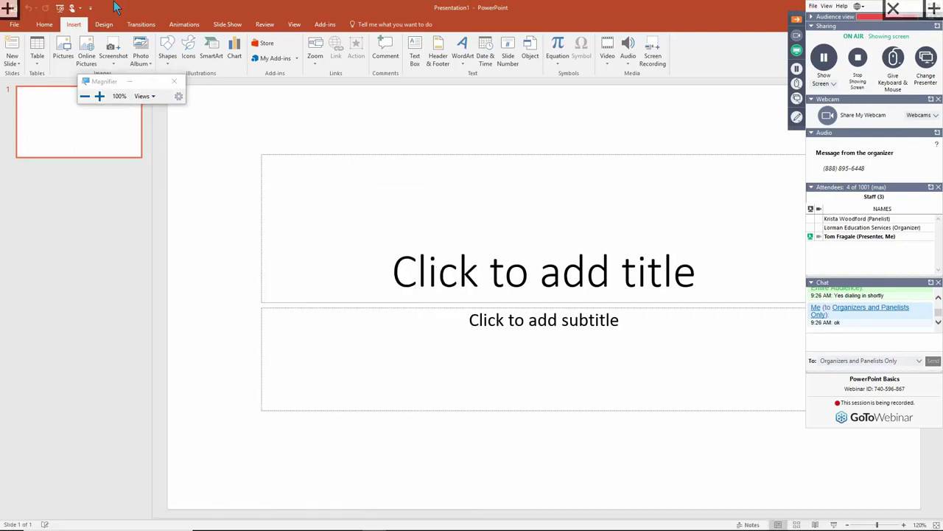
{"action": "key", "text": "super+plus"}
{"action": "key", "text": "super+plus"}
{"action": "key", "text": "super+plus"}
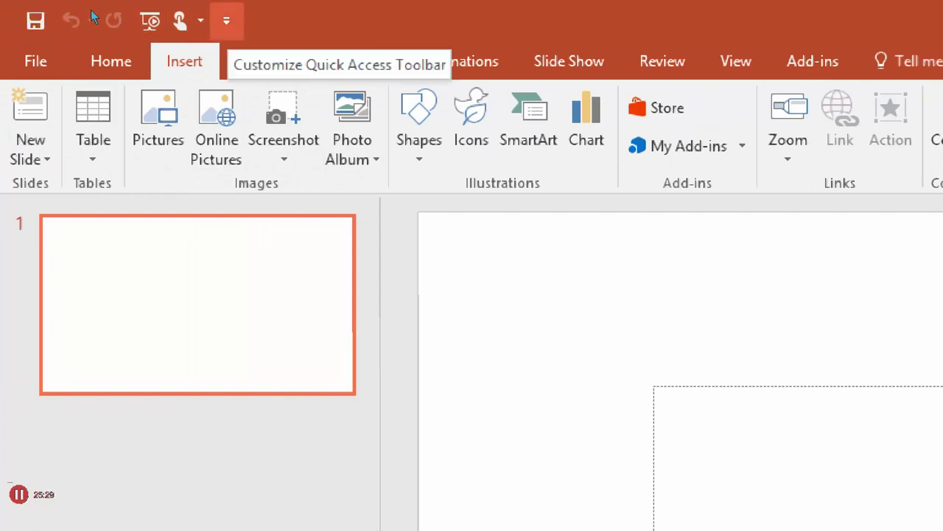
{"action": "left_click", "coordinate": [227, 21]}
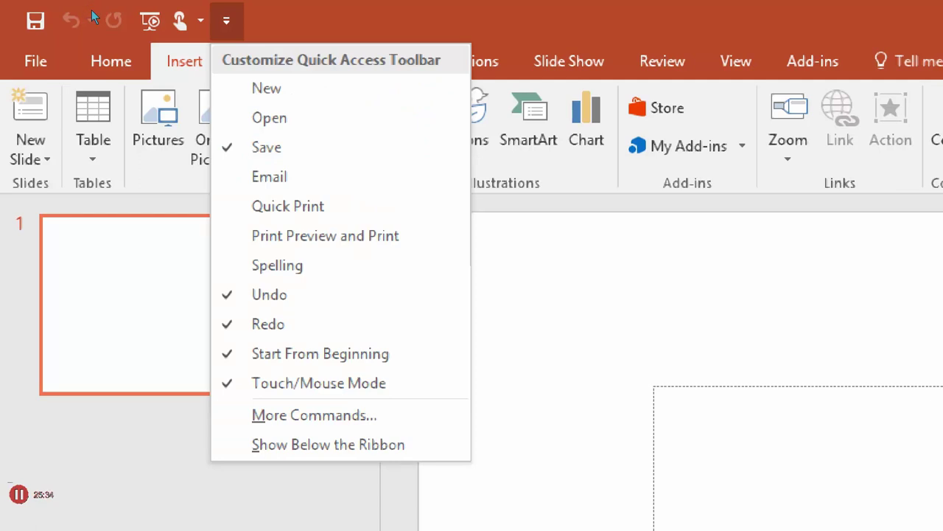
{"action": "key", "text": "Down"}
{"action": "key", "text": "Down"}
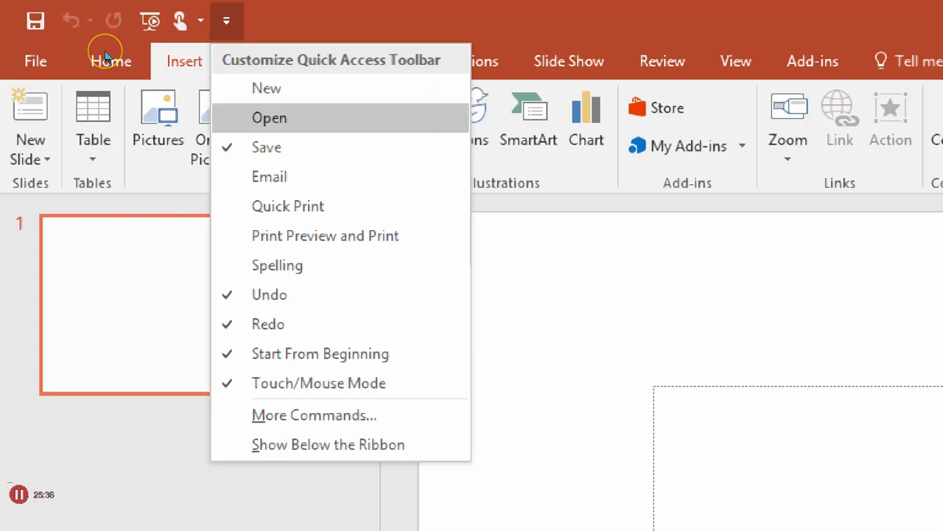
{"action": "key", "text": "Return"}
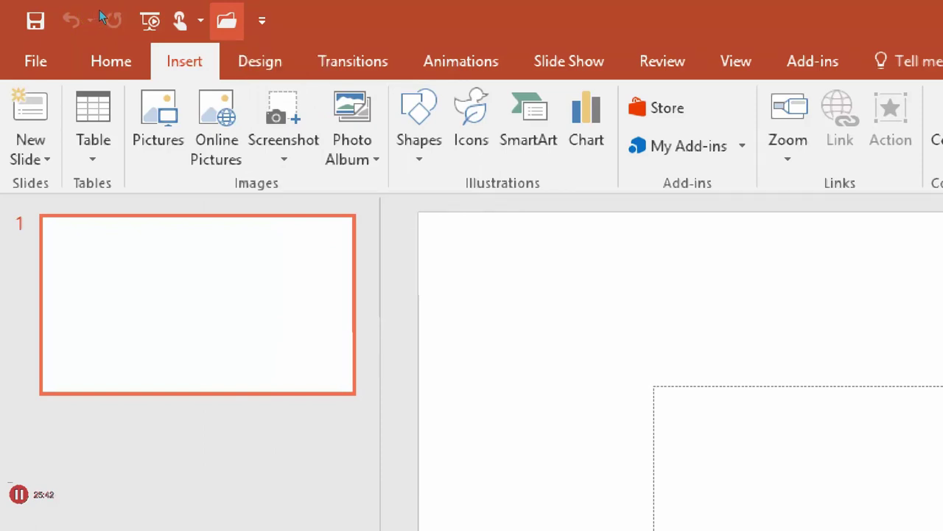
Add the Print Preview and Print command to the Quick Access Toolbar.
{"action": "key", "text": "Right"}
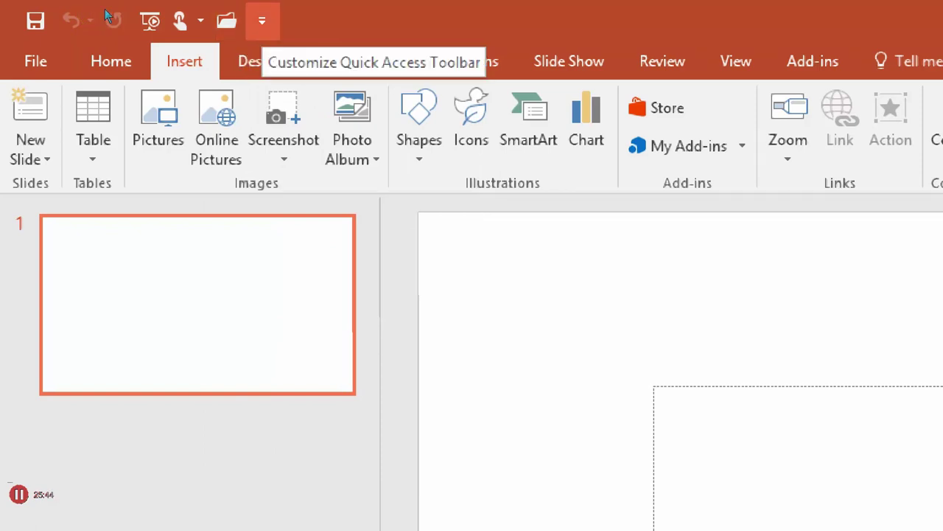
{"action": "key", "text": "Return"}
{"action": "key", "text": "Down"}
{"action": "key", "text": "Up"}
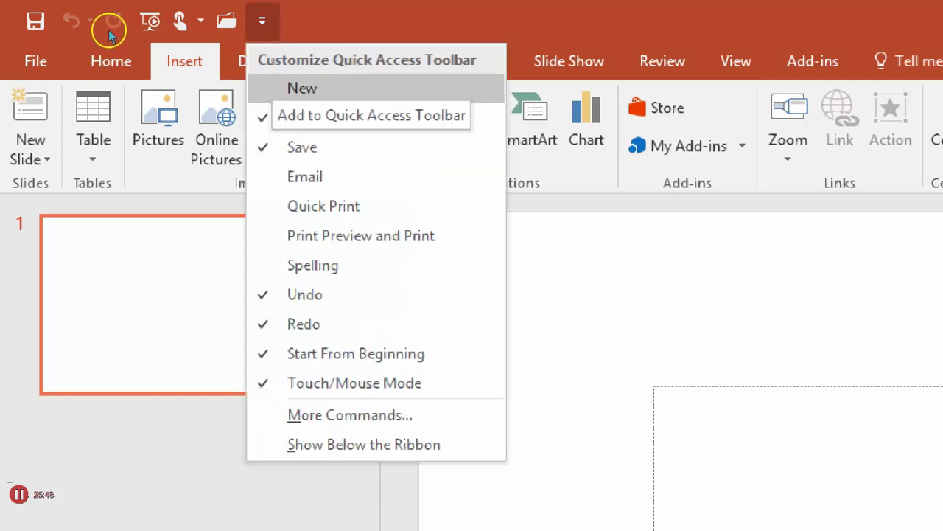
{"action": "key", "text": "Down"}
{"action": "key", "text": "Down"}
{"action": "key", "text": "Down"}
{"action": "key", "text": "Down"}
{"action": "key", "text": "Down"}
{"action": "key", "text": "Down"}
{"action": "key", "text": "Up"}
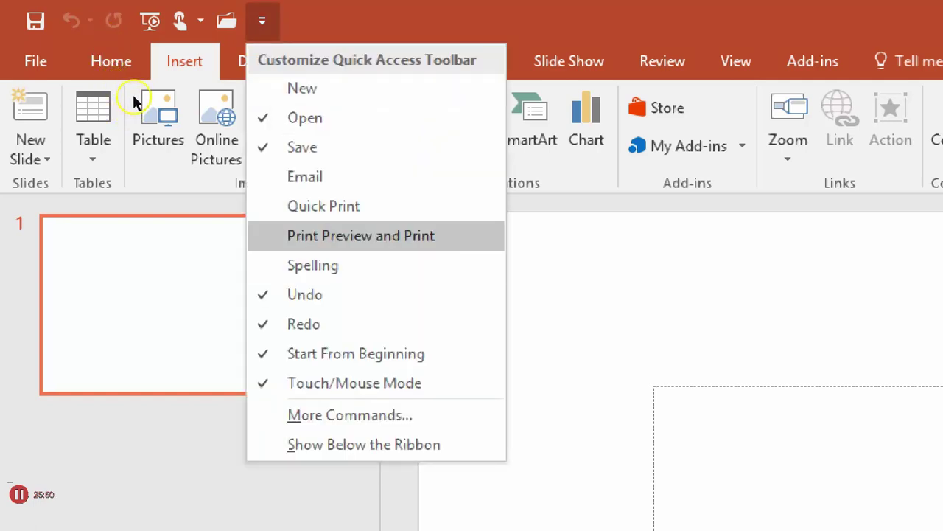
{"action": "key", "text": "Return"}
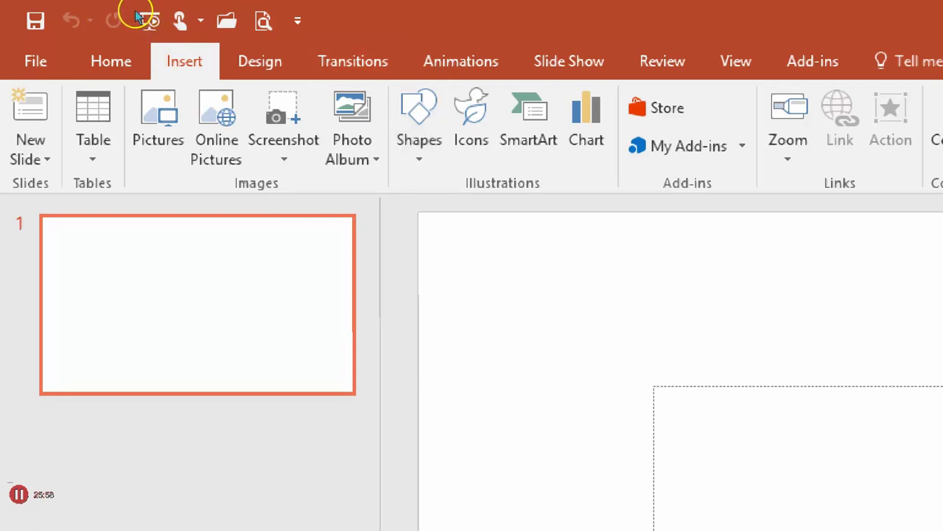
Remove the Print Preview and Print command from the Quick Access Toolbar.
{"action": "key", "text": "Left"}
{"action": "key", "text": "shift+F10"}
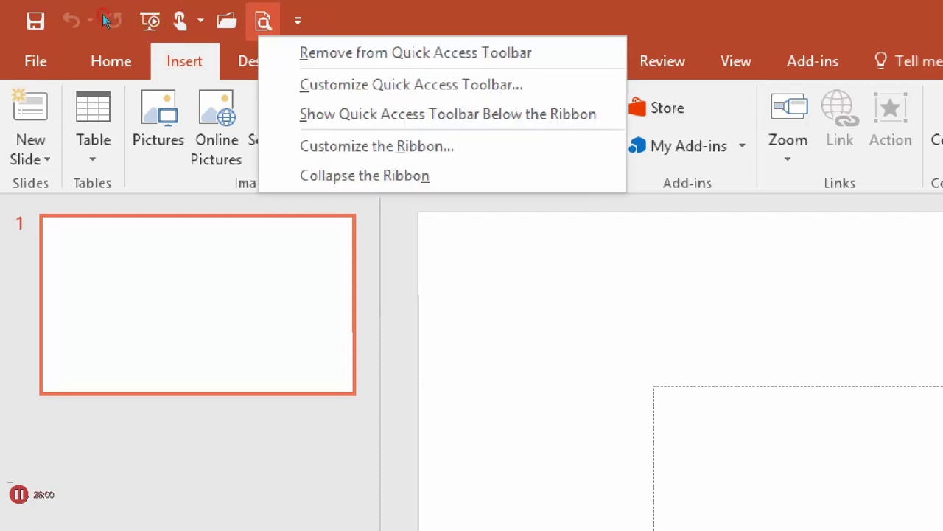
{"action": "key", "text": "Down"}
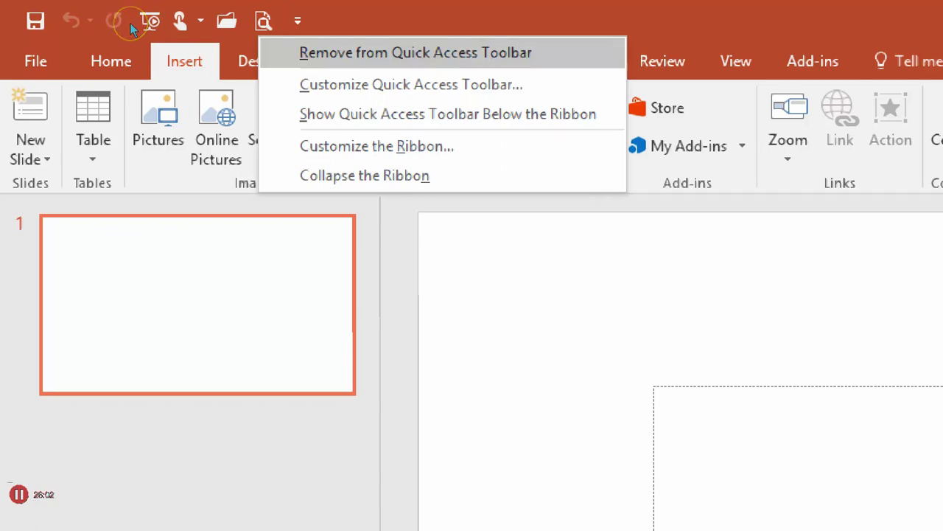
{"action": "key", "text": "Return"}
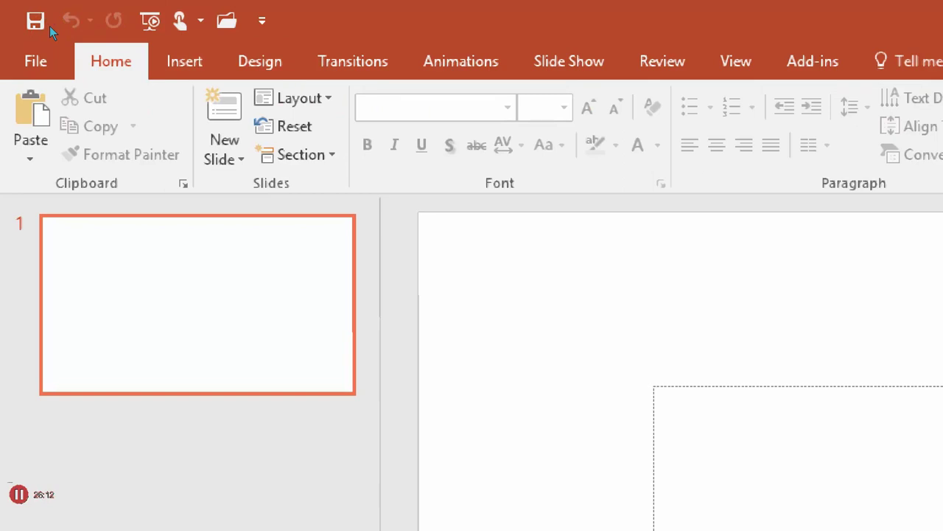
Add the Copy and Cut commands from the Clipboard group to the Quick Access Toolbar.
{"action": "left_click", "coordinate": [47, 46]}
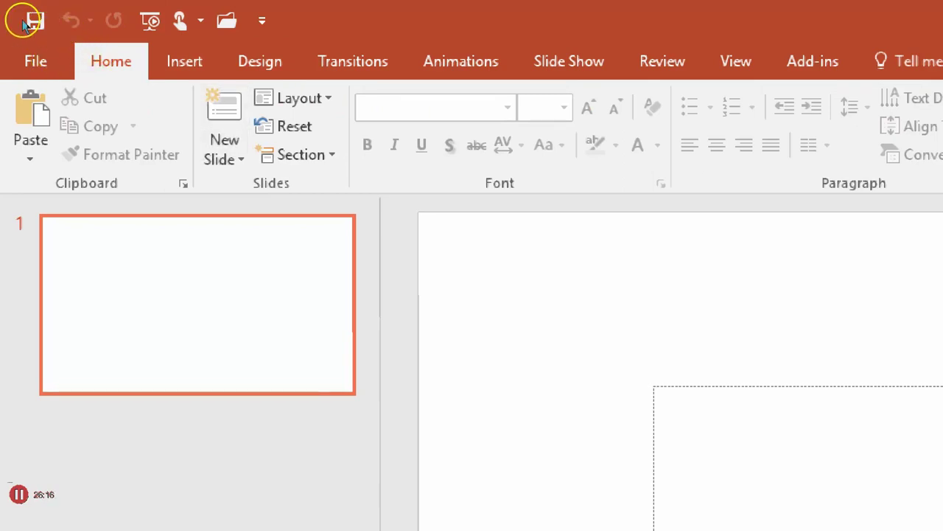
{"action": "right_click", "coordinate": [38, 56]}
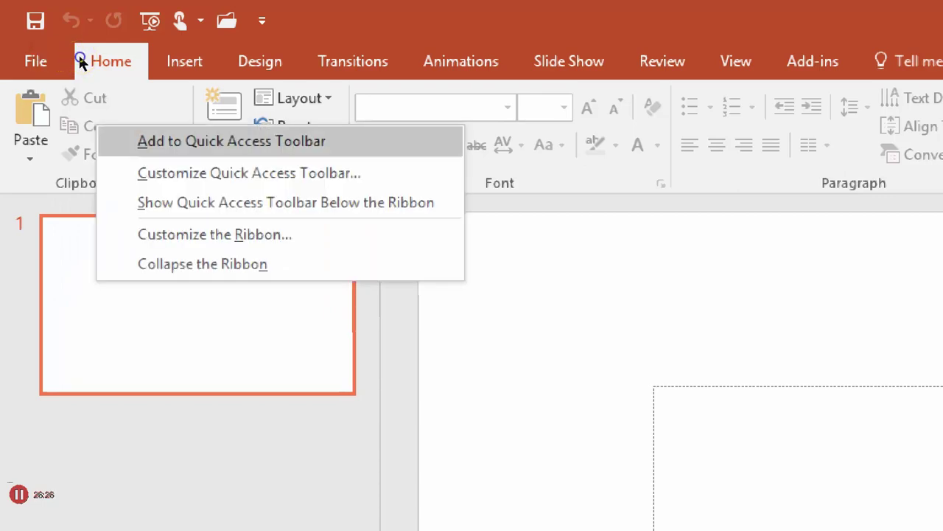
{"action": "key", "text": "Return"}
{"action": "left_click", "coordinate": [107, 16]}
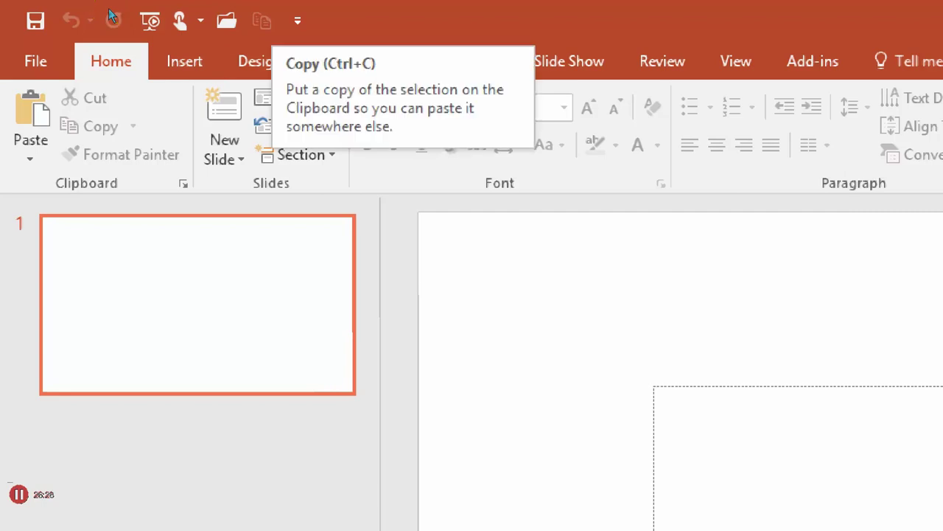
{"action": "right_click", "coordinate": [41, 39]}
{"action": "left_click", "coordinate": [70, 43]}
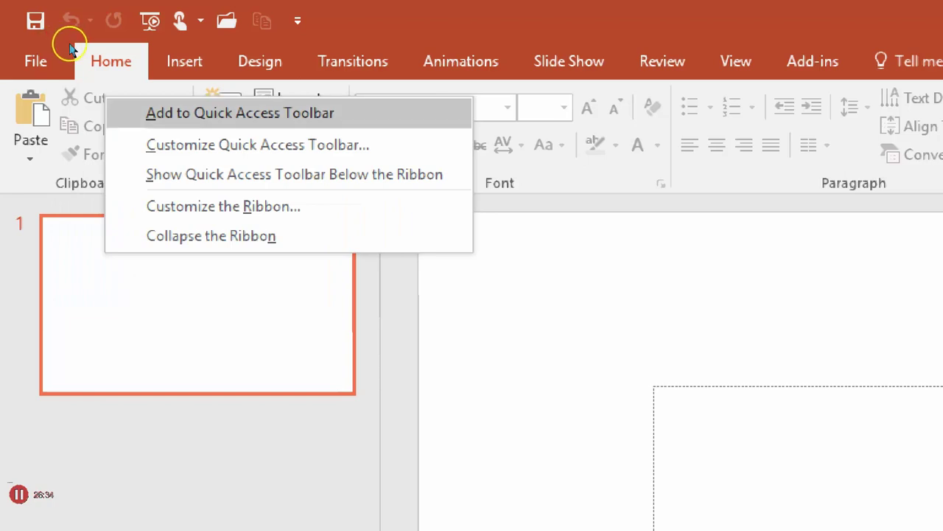
{"action": "key", "text": "Return"}
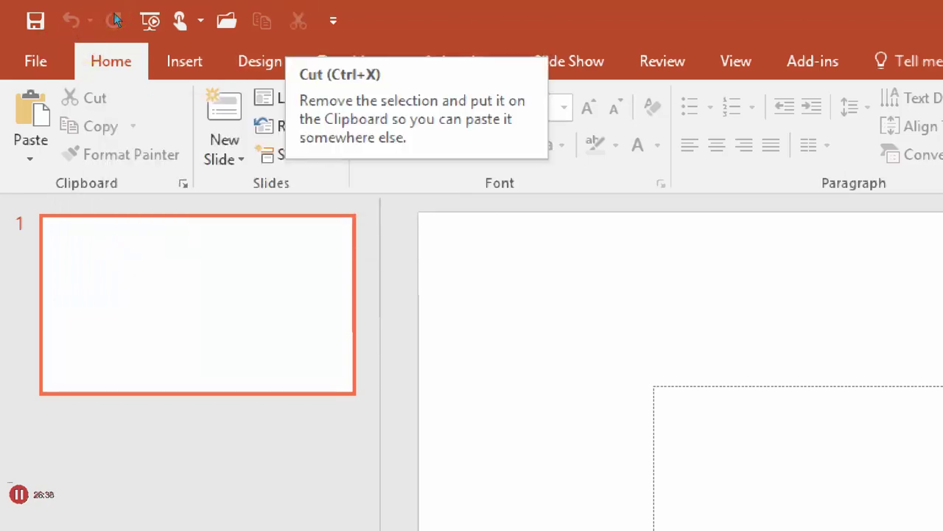
{"action": "left_click", "coordinate": [179, 11]}
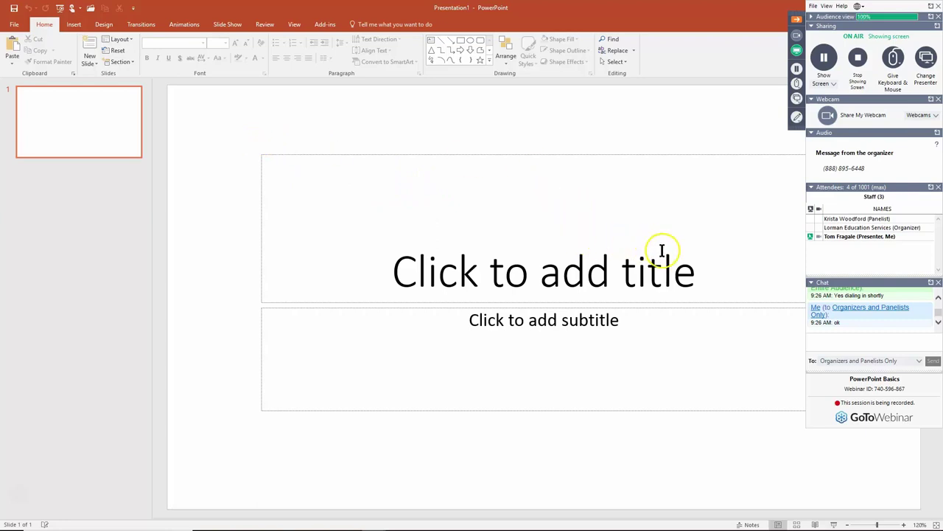
Enter "PowerPoint Presentation" as the title of the first slide.
{"action": "left_click", "coordinate": [681, 274]}
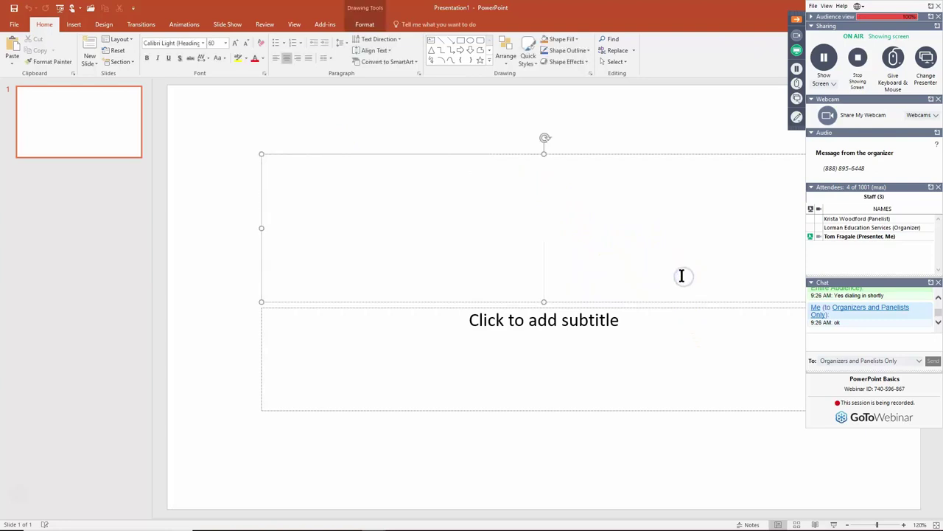
{"action": "type", "text": "Po"}
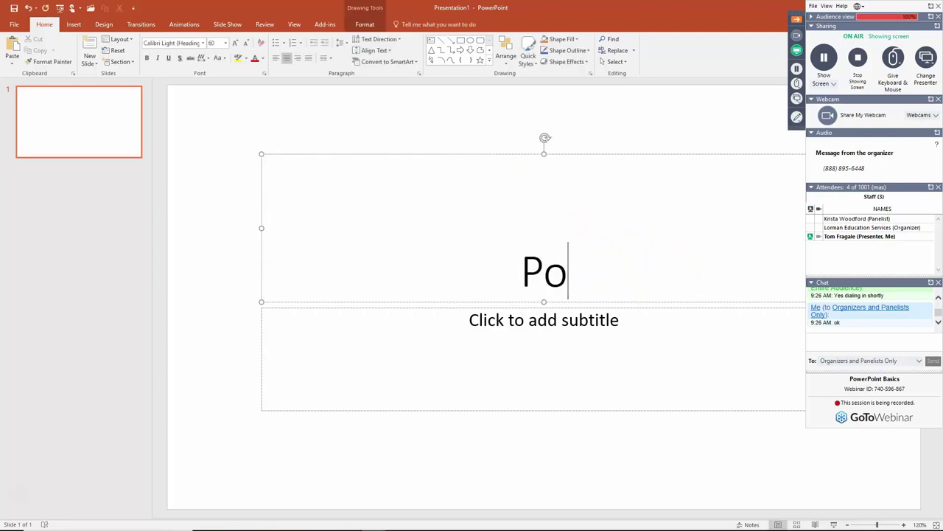
{"action": "type", "text": "werPo"}
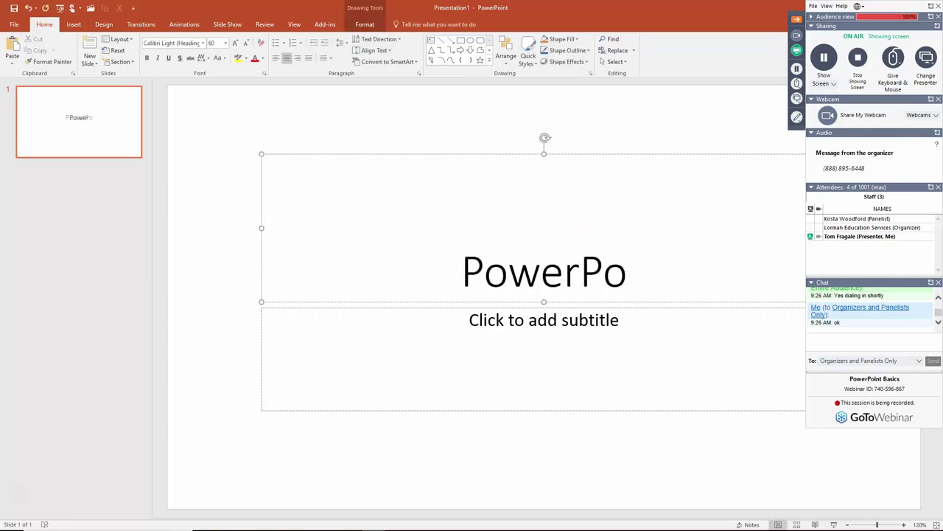
{"action": "type", "text": "int Pree"}
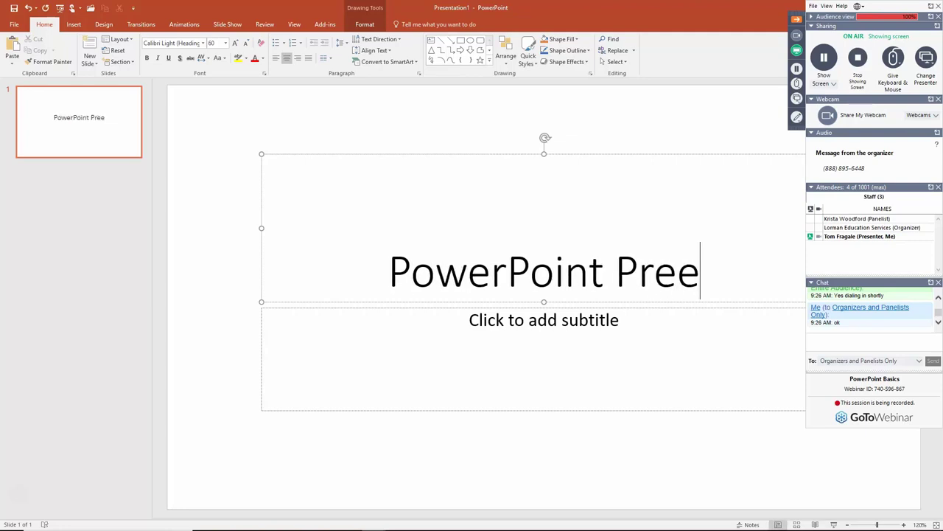
{"action": "key", "text": "BackSpace"}
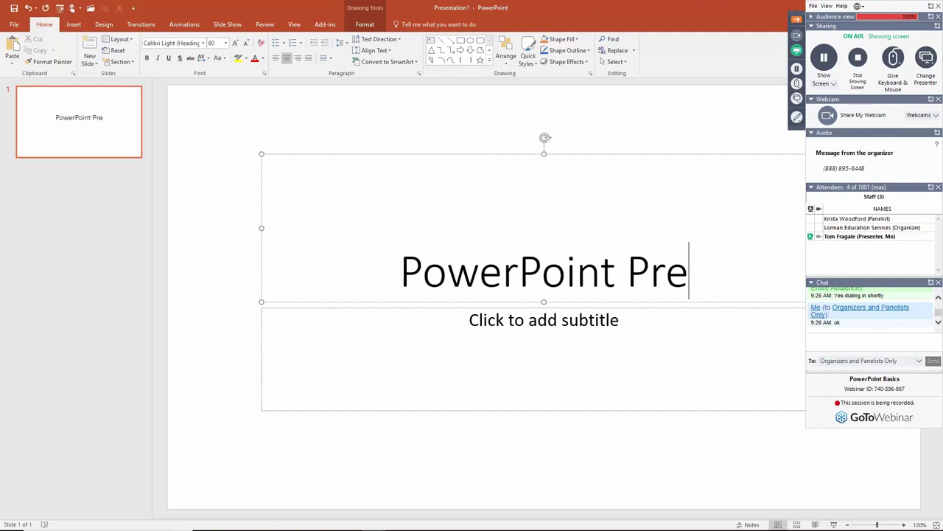
{"action": "type", "text": "sentatiob"}
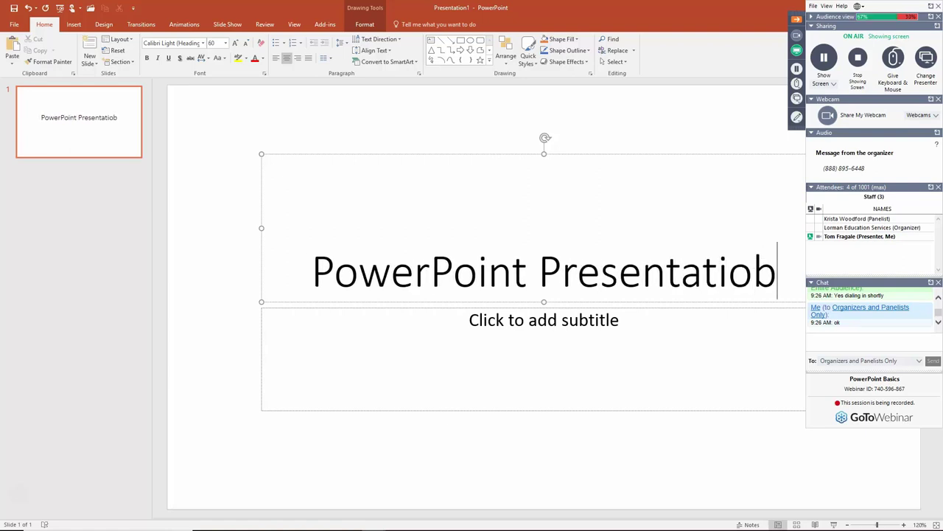
{"action": "key", "text": "BackSpace"}
{"action": "type", "text": "n"}
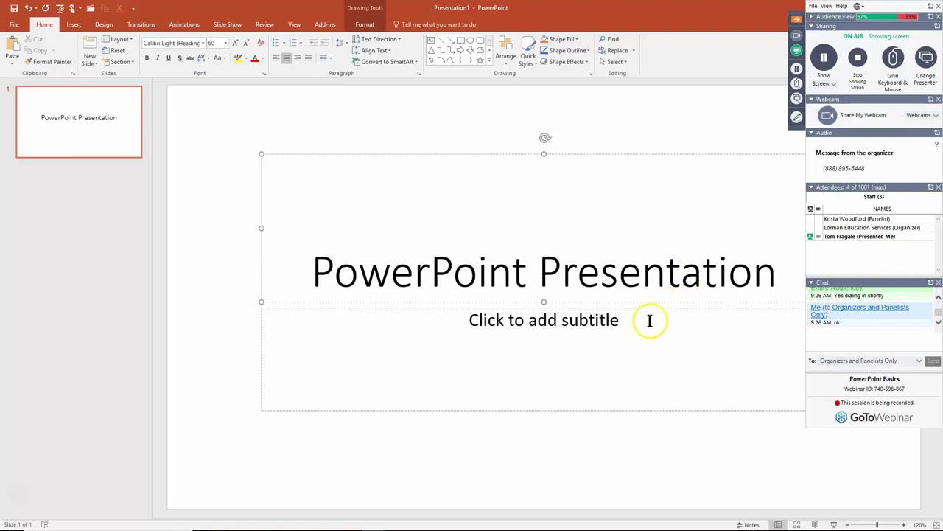
Enter "The Basics" as the subtitle of the first slide.
{"action": "left_click", "coordinate": [545, 322]}
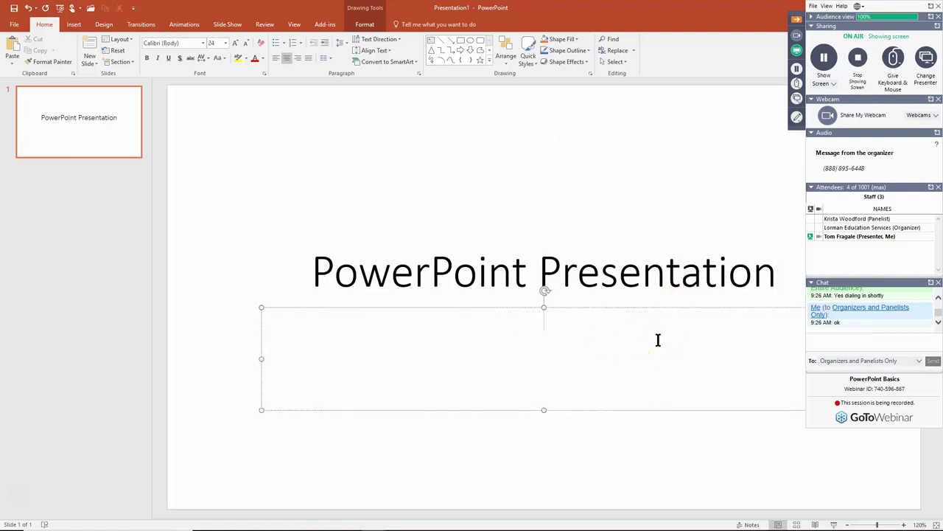
{"action": "type", "text": "T"}
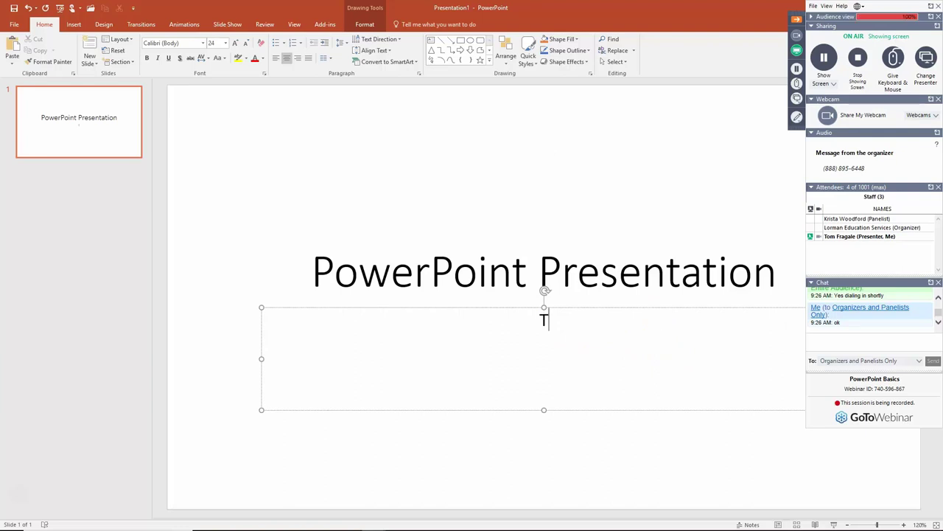
{"action": "type", "text": "he Basics"}
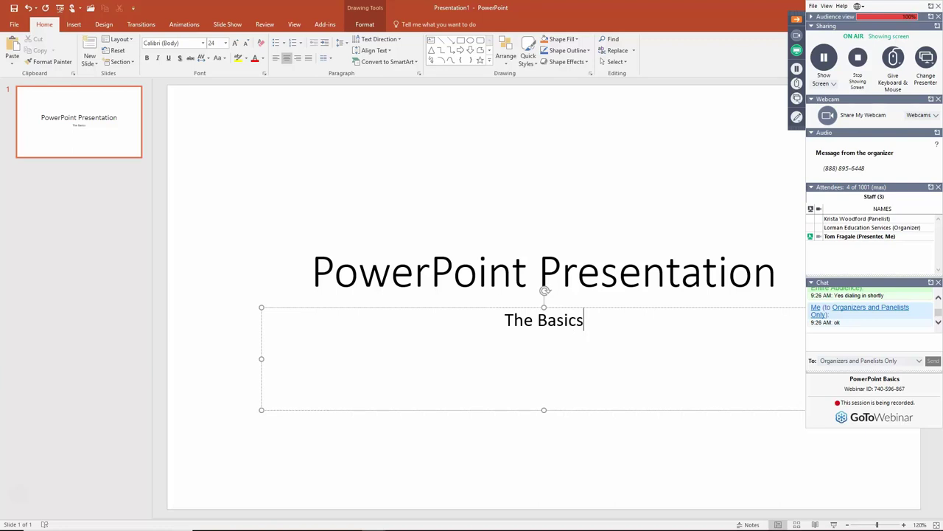
{"action": "left_click_drag", "start_coordinate": [449, 217], "coordinate": [435, 217]}
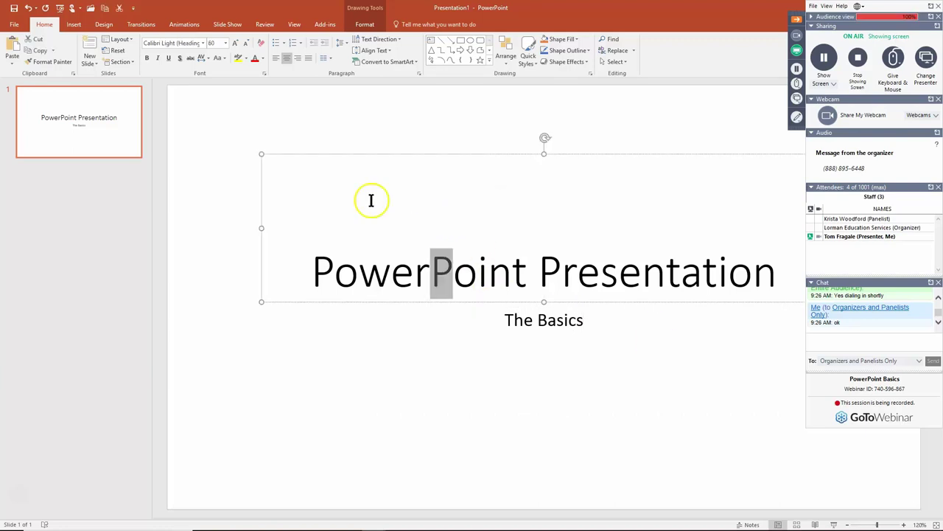
{"action": "left_click", "coordinate": [350, 352]}
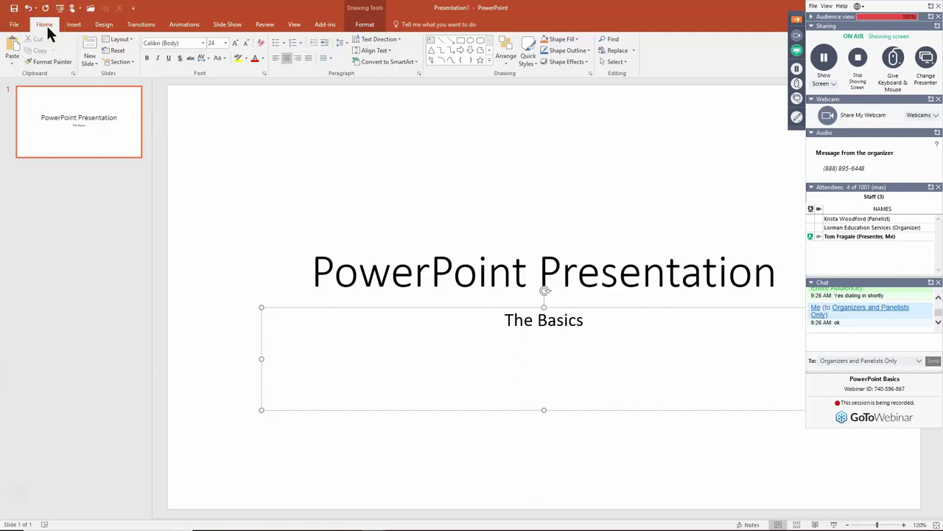
Insert a new Title and Content slide after the title slide and add the New Slide command to the Quick Access Toolbar.
{"action": "left_click", "coordinate": [93, 47]}
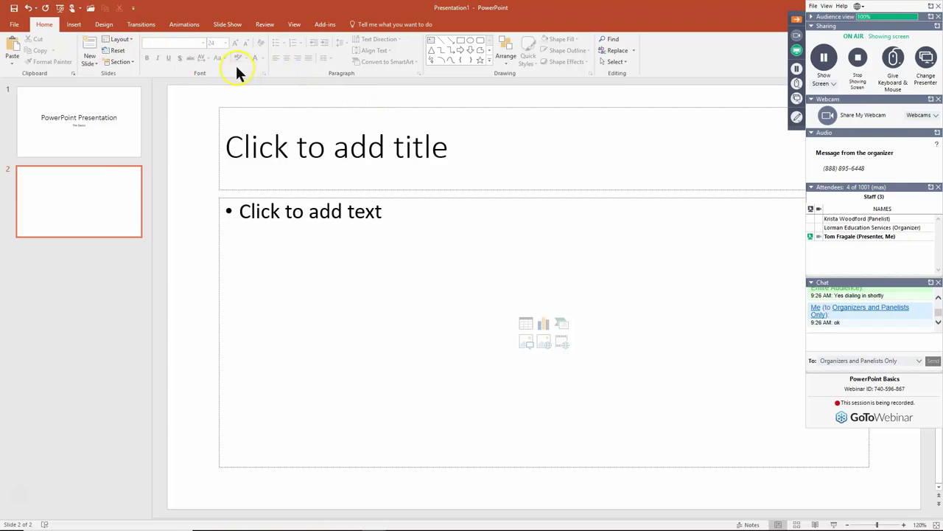
{"action": "right_click", "coordinate": [87, 47]}
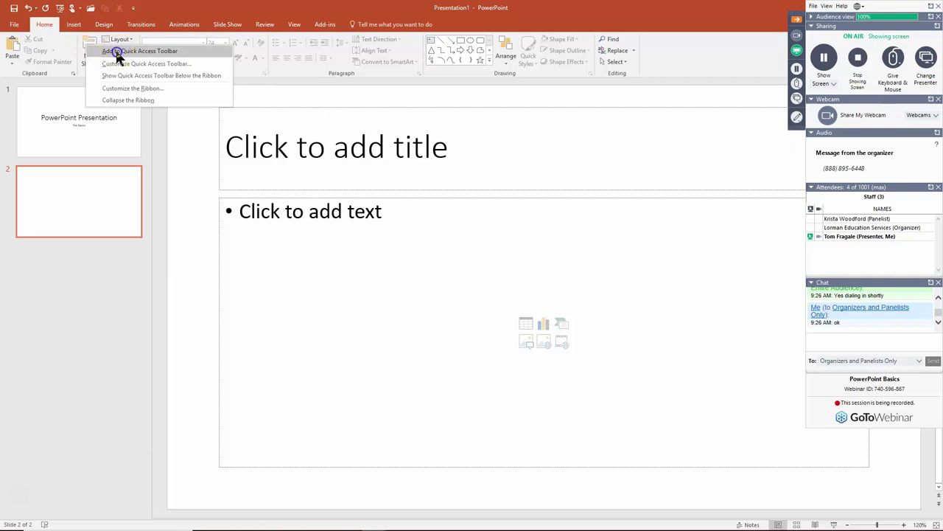
{"action": "left_click", "coordinate": [118, 55]}
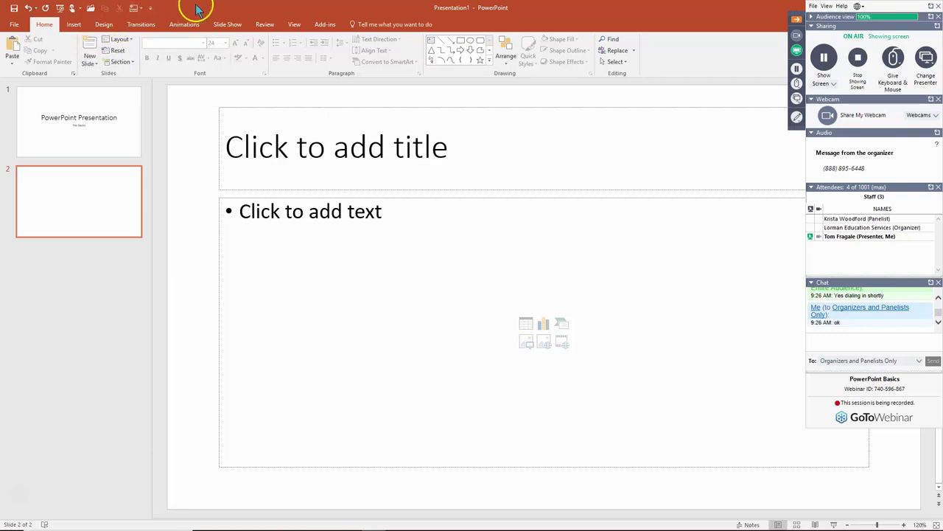
{"action": "left_click", "coordinate": [130, 43]}
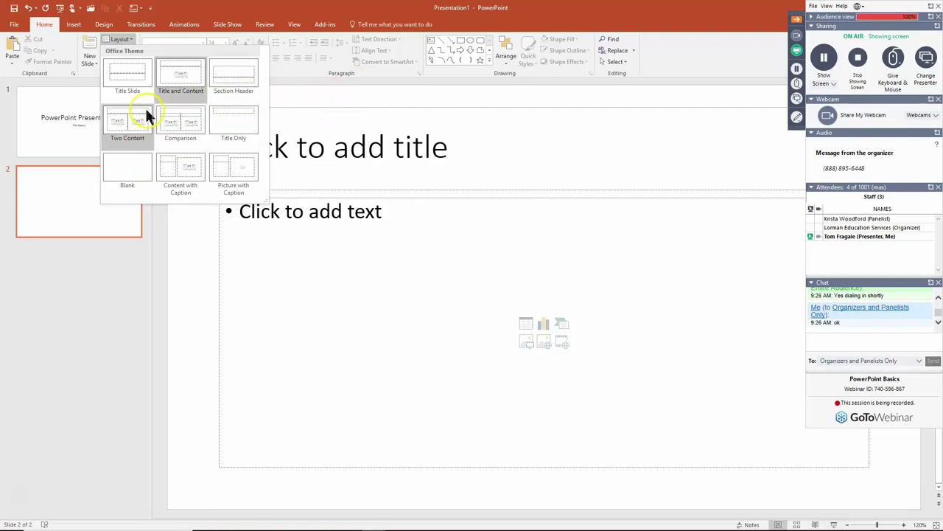
{"action": "left_click", "coordinate": [308, 75]}
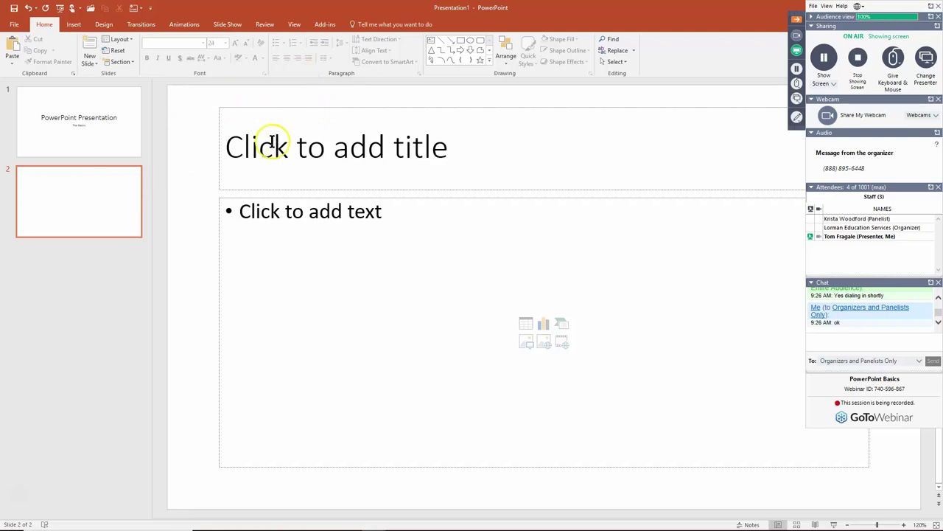
{"action": "left_click", "coordinate": [91, 63]}
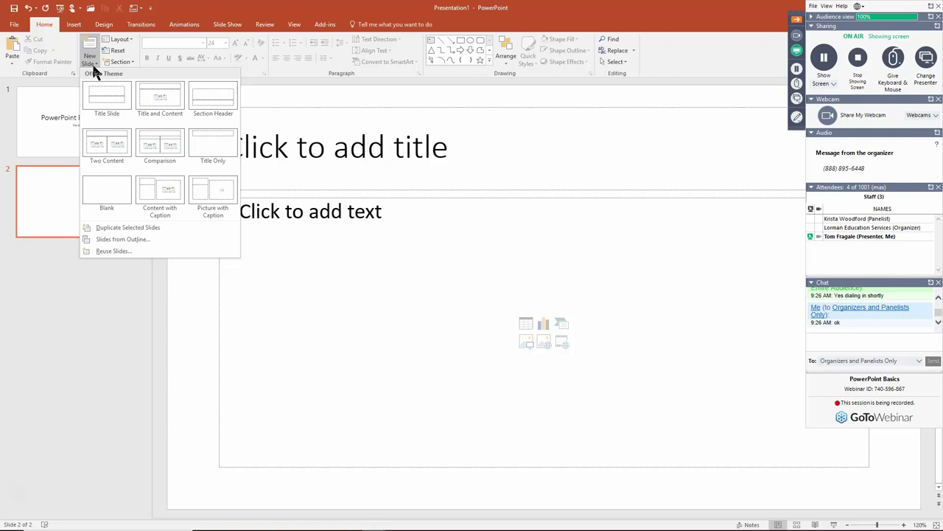
{"action": "left_click", "coordinate": [130, 40]}
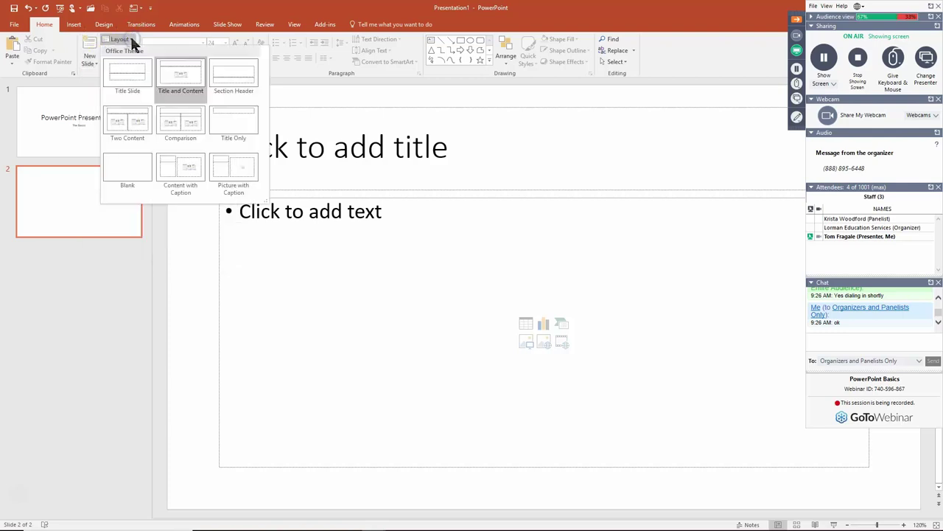
{"action": "left_click", "coordinate": [88, 64]}
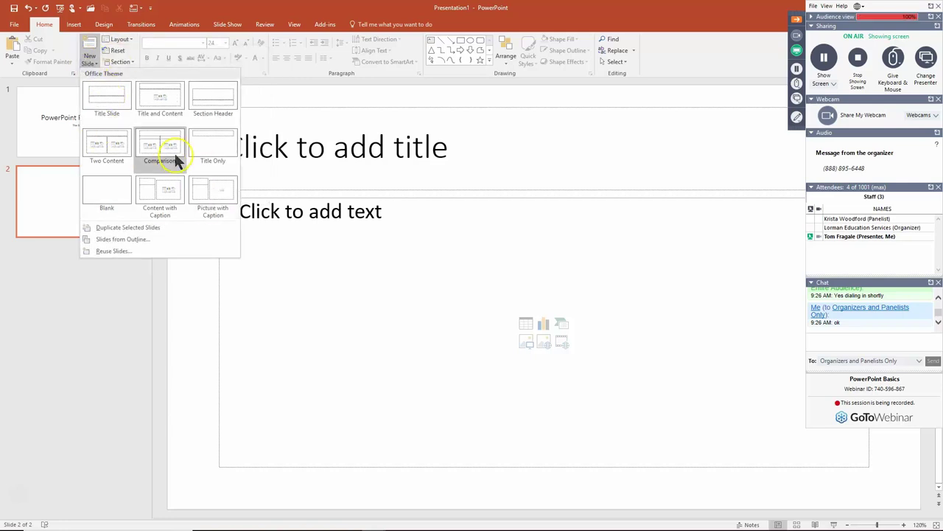
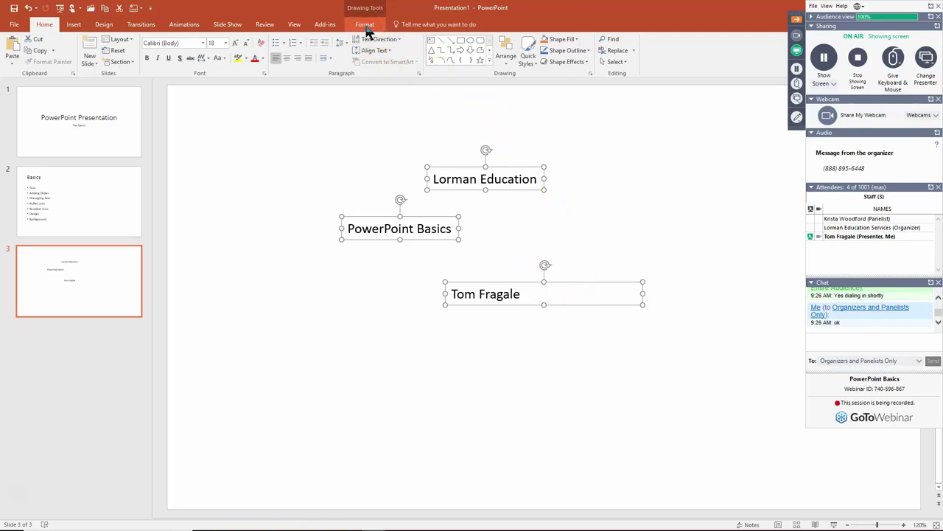
Align the three selected text boxes on the third slide to their left edges.
{"action": "left_click", "coordinate": [365, 25]}
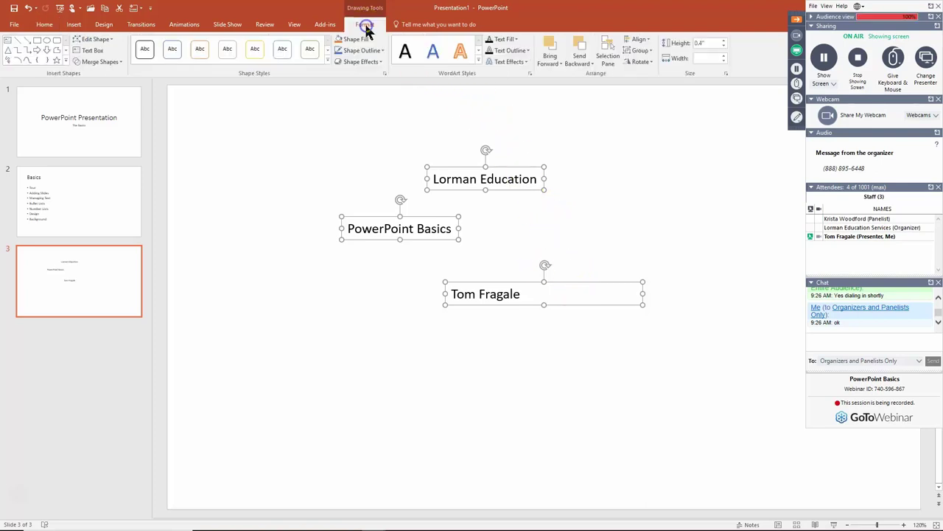
{"action": "left_click", "coordinate": [645, 42]}
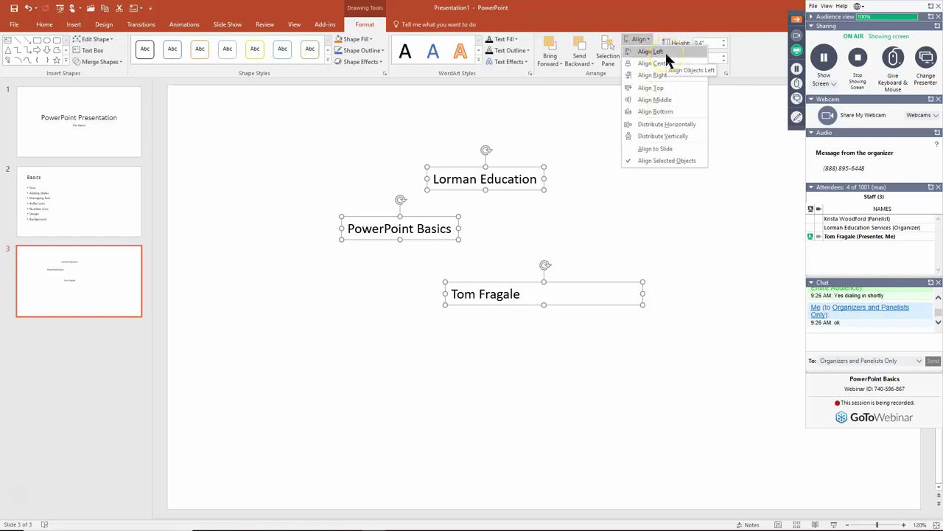
{"action": "left_click", "coordinate": [666, 53]}
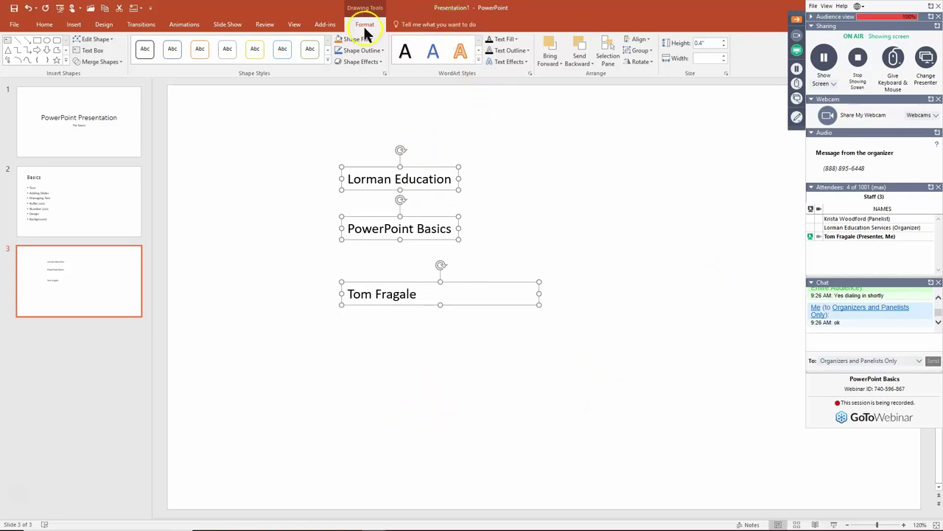
{"action": "left_click", "coordinate": [638, 39]}
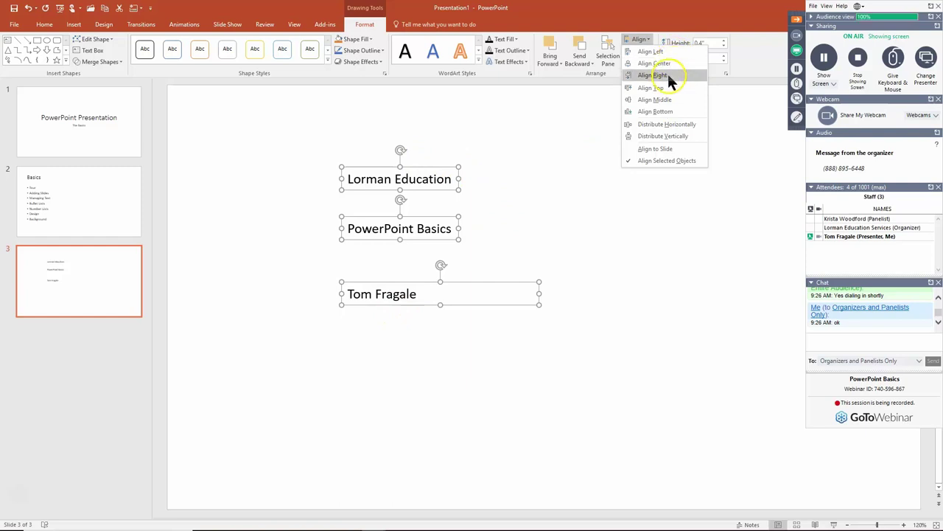
{"action": "left_click", "coordinate": [659, 331]}
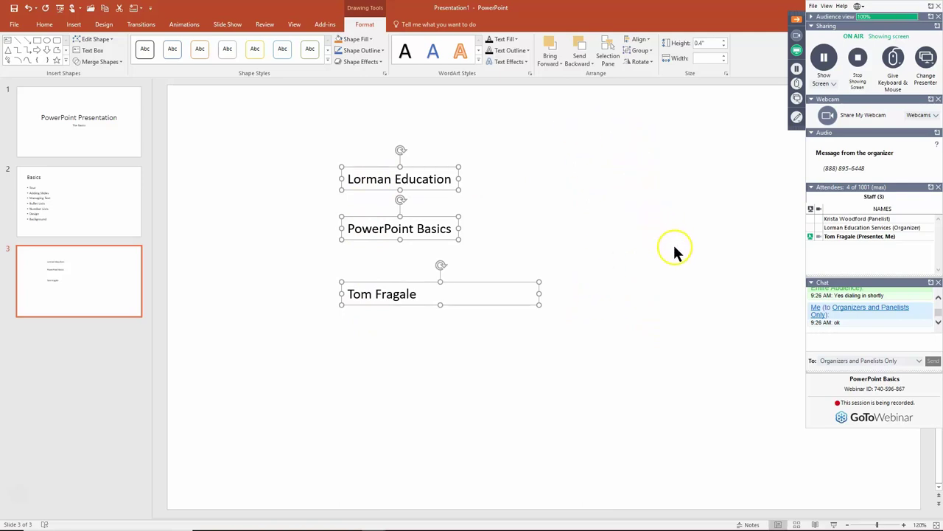
{"action": "left_click", "coordinate": [706, 345]}
{"action": "left_click", "coordinate": [708, 333]}
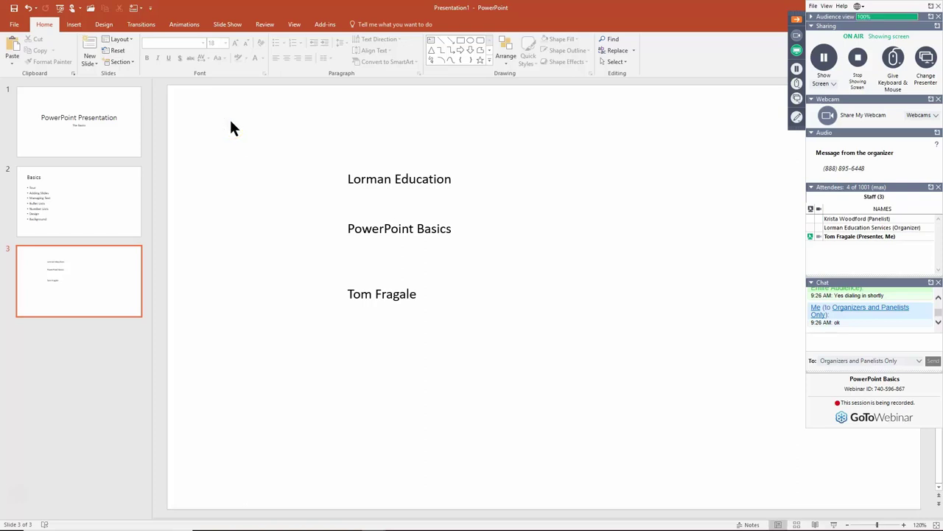
Try distributing the three text boxes on the third slide vertically, and undo the distribution.
{"action": "mouse_move", "coordinate": [231, 121]}
{"action": "left_mouse_down"}
{"action": "mouse_move", "coordinate": [381, 219]}
{"action": "mouse_move", "coordinate": [567, 301]}
{"action": "mouse_move", "coordinate": [723, 347]}
{"action": "left_mouse_up"}
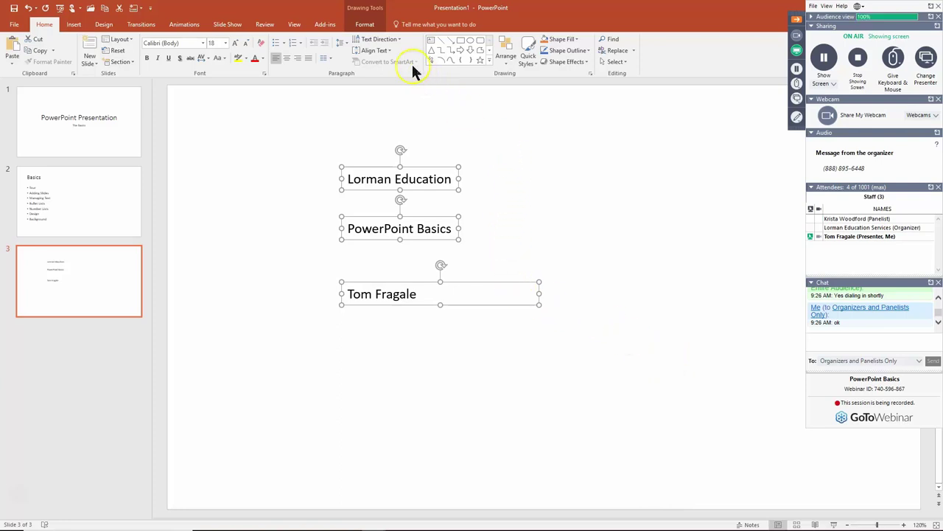
{"action": "left_click", "coordinate": [366, 26]}
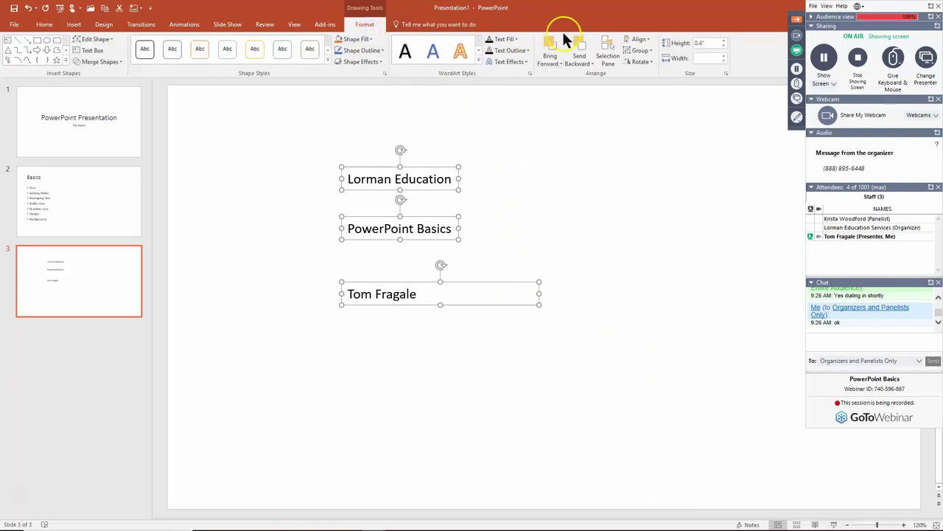
{"action": "left_click", "coordinate": [640, 40]}
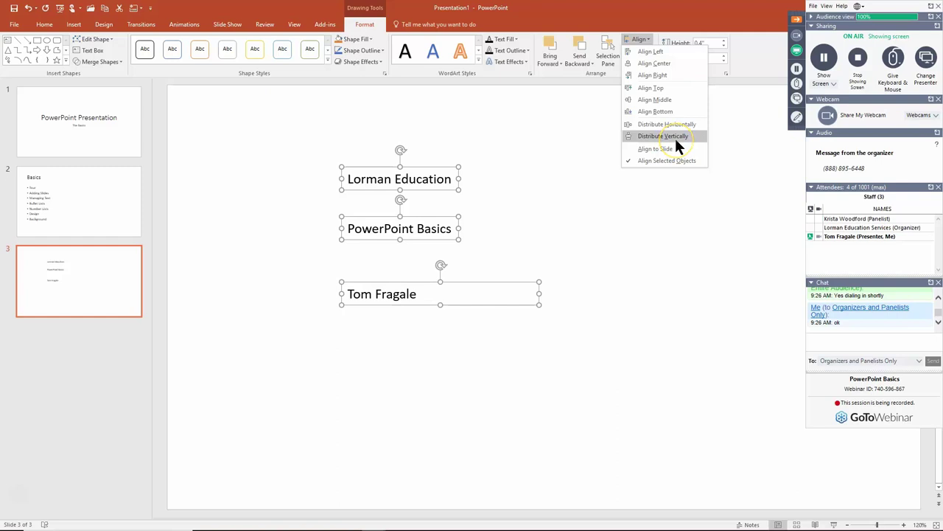
{"action": "left_click", "coordinate": [675, 138]}
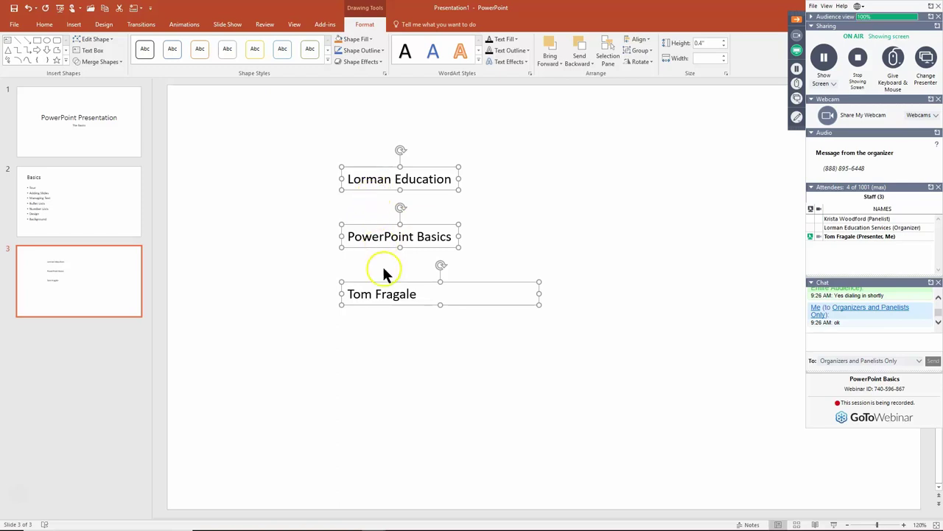
{"action": "left_click", "coordinate": [30, 9]}
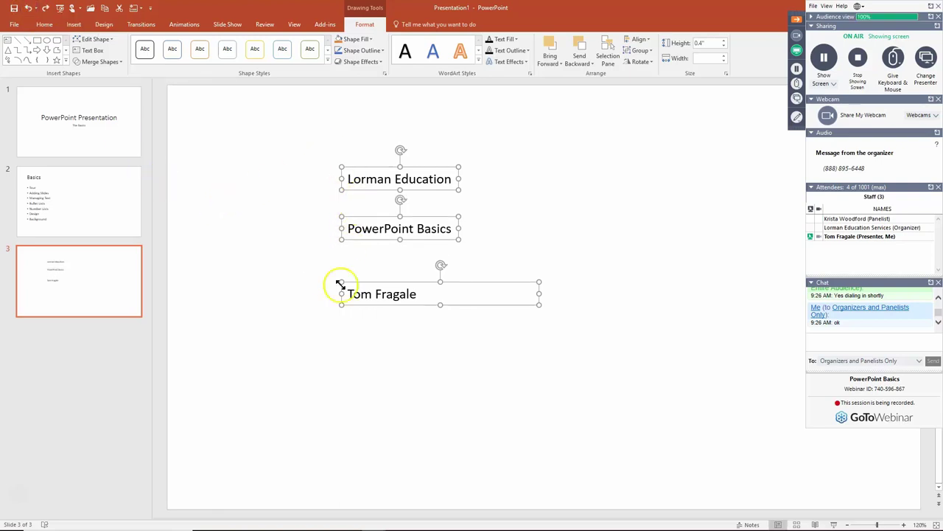
Select all three text boxes on the third slide and distribute them vertically with even spacing.
{"action": "left_click", "coordinate": [686, 373]}
{"action": "left_click_drag", "start_coordinate": [259, 113], "coordinate": [640, 335]}
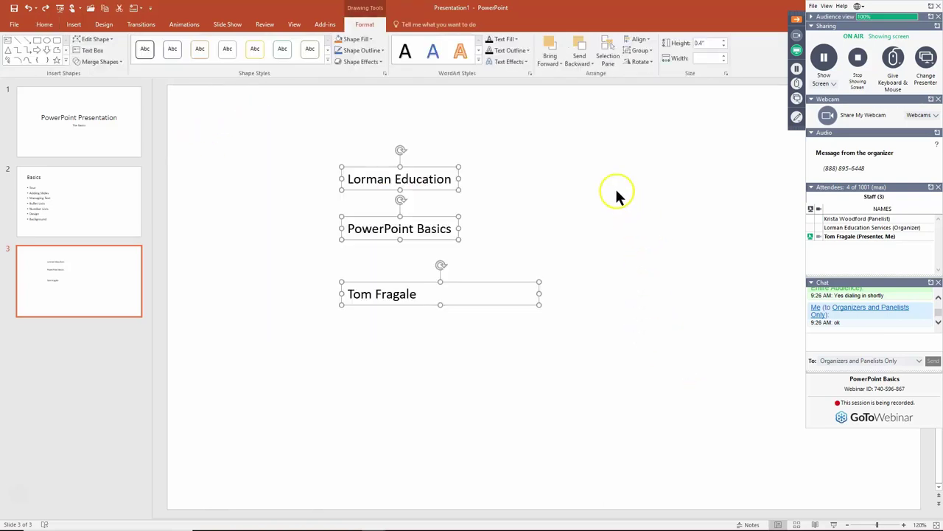
{"action": "left_click", "coordinate": [643, 41]}
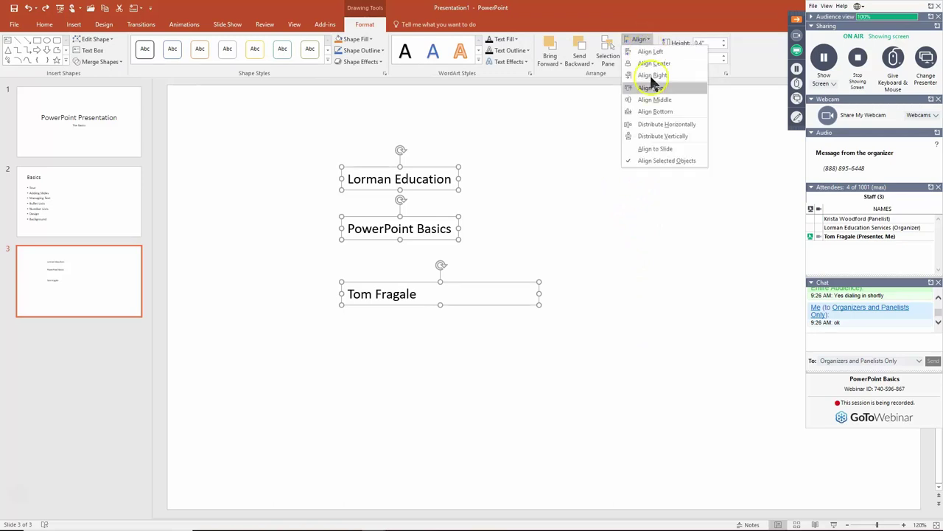
{"action": "left_click", "coordinate": [658, 137]}
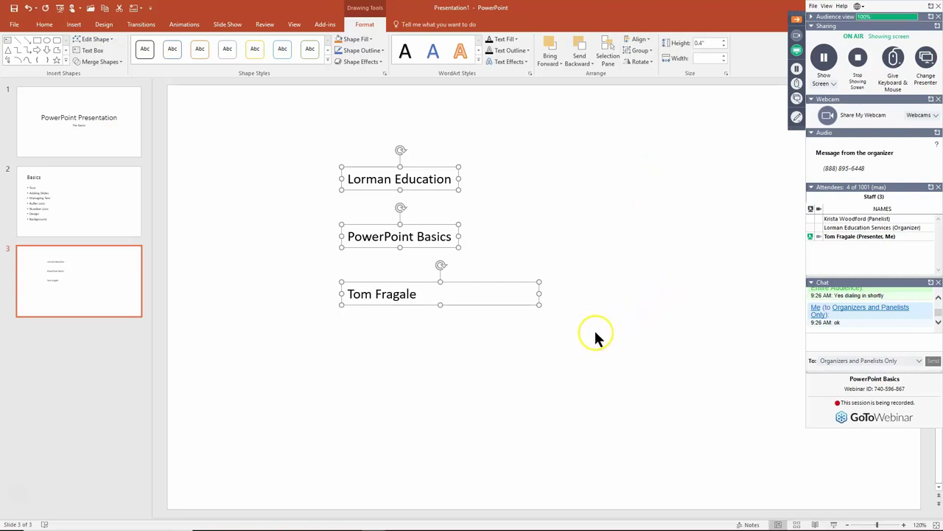
{"action": "left_click", "coordinate": [658, 346]}
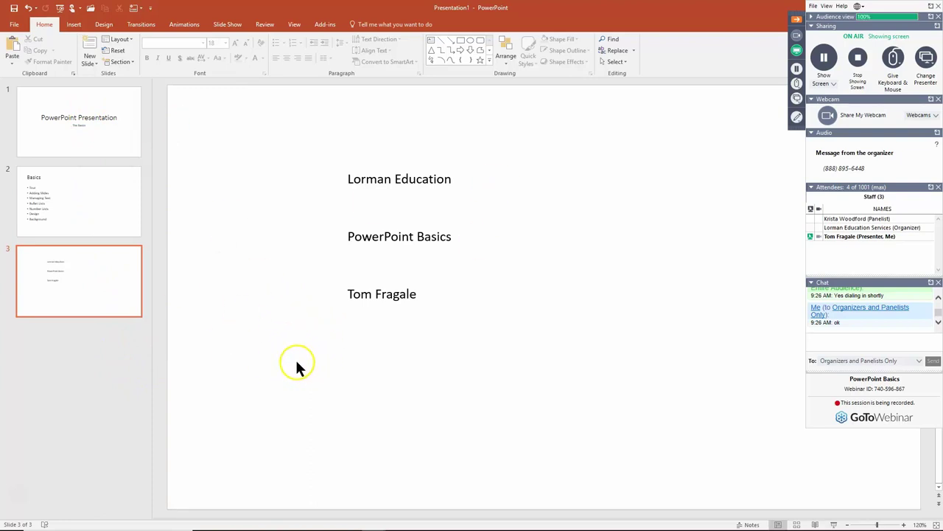
Examine the title and bullet list placeholders on the Basics slide, and return to the third slide.
{"action": "left_click", "coordinate": [85, 209]}
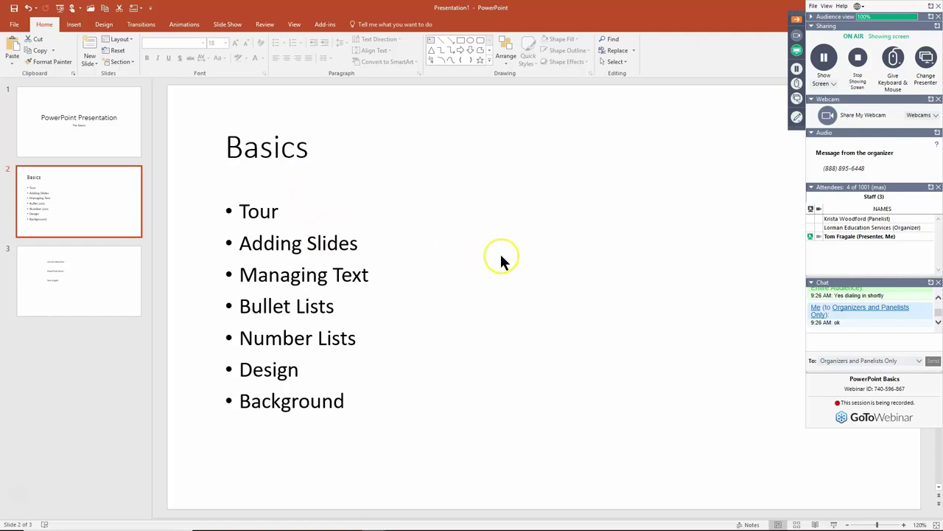
{"action": "left_click", "coordinate": [306, 154]}
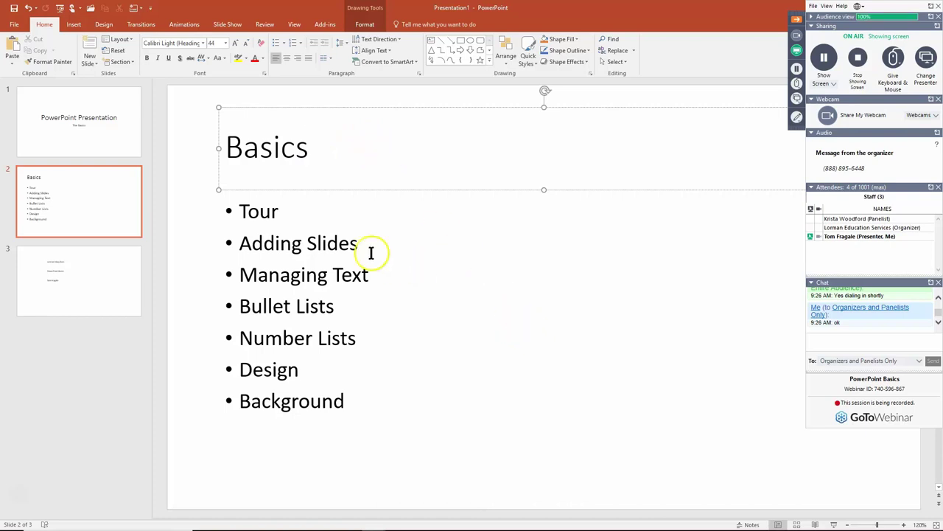
{"action": "left_click", "coordinate": [288, 214]}
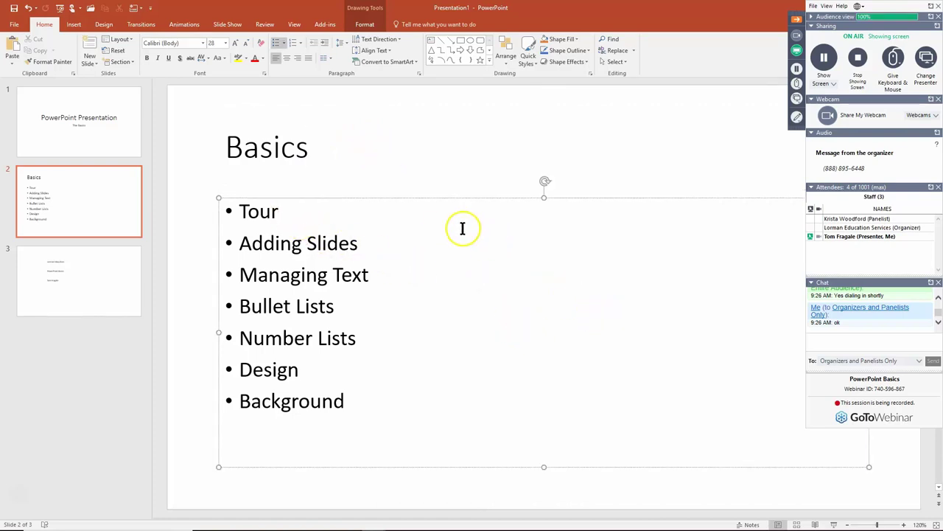
{"action": "left_click", "coordinate": [90, 410]}
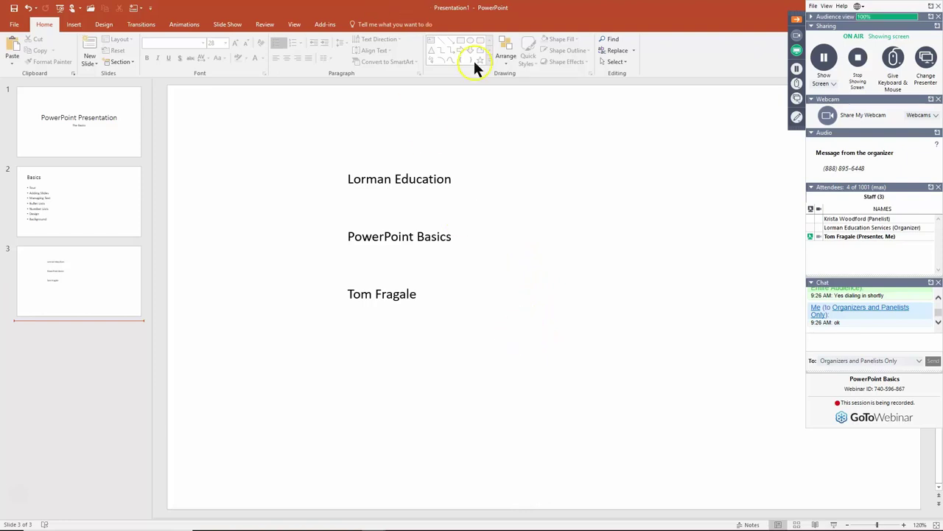
View the presentation in Slide Sorter view and open the Basics slide from there in Normal view.
{"action": "left_click", "coordinate": [299, 26]}
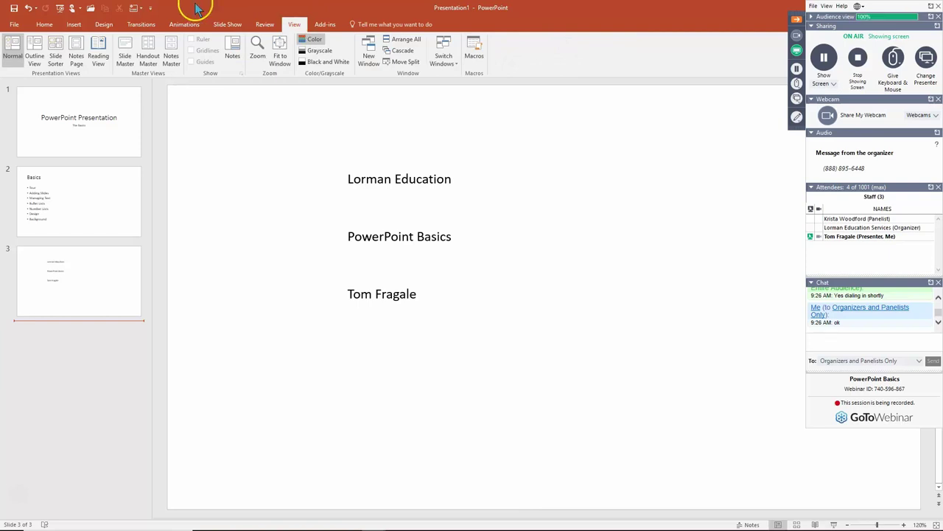
{"action": "left_click", "coordinate": [54, 65]}
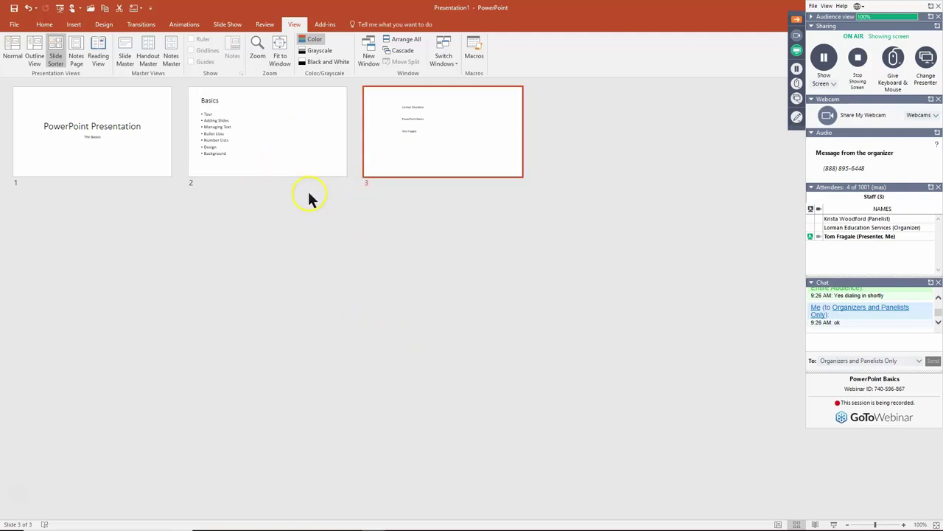
{"action": "left_click", "coordinate": [270, 140]}
{"action": "double_click", "coordinate": [269, 140]}
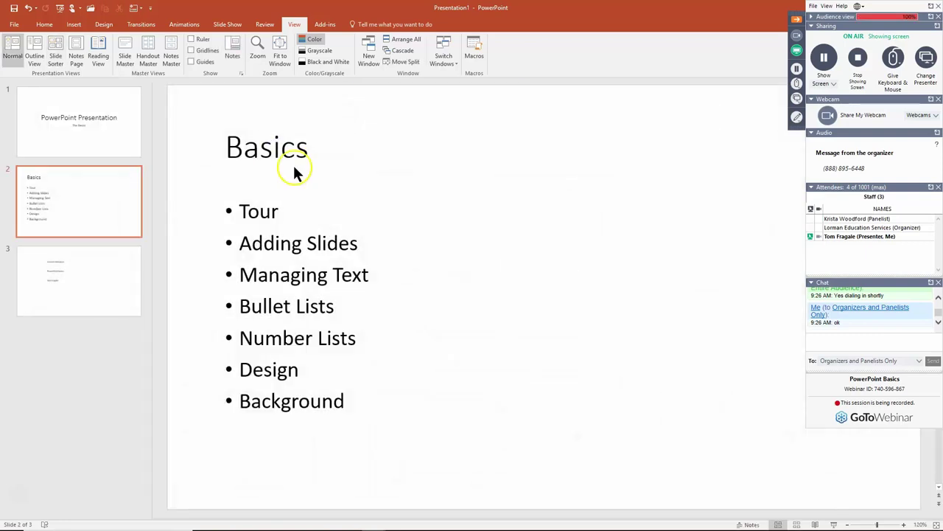